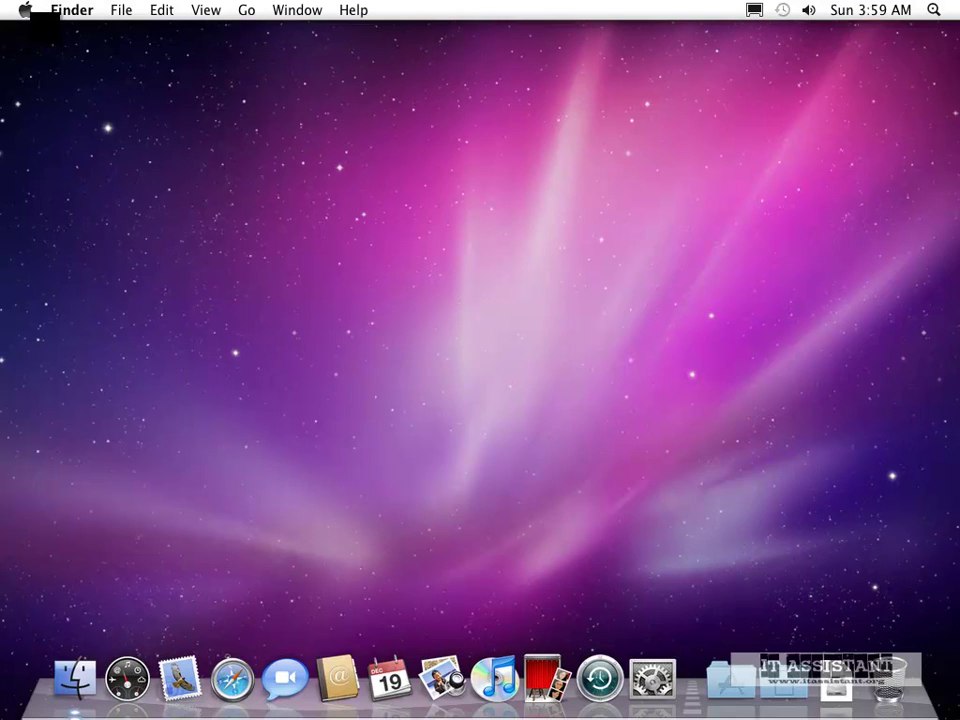
Launch Firefox from the recently used applications, close its disk image window, and approve opening the downloaded application
left_click(25, 10)
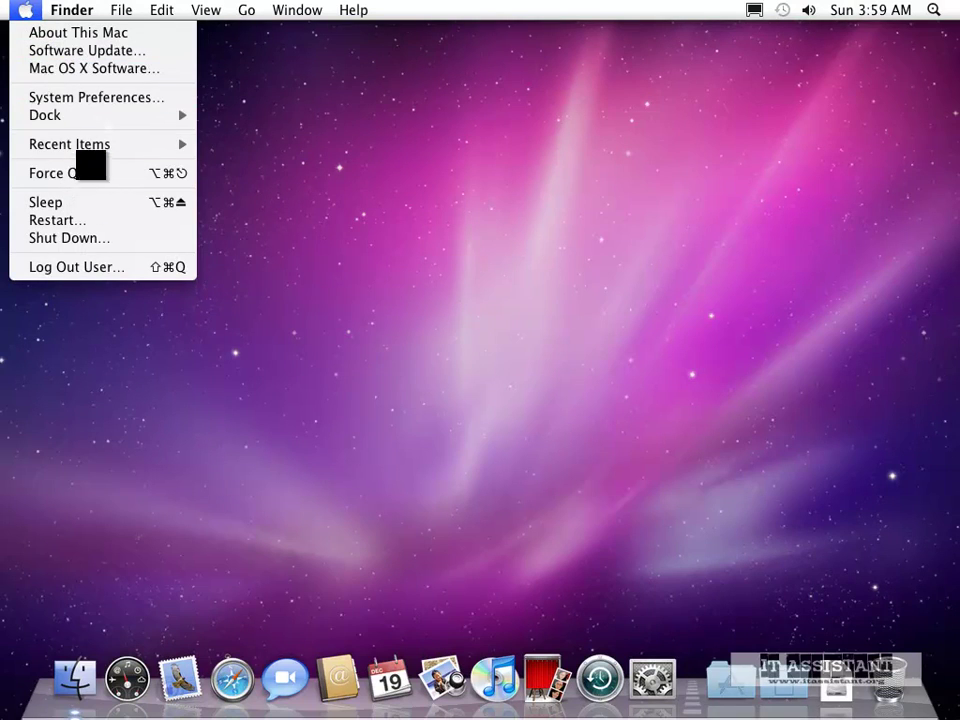
mouse_move(72, 144)
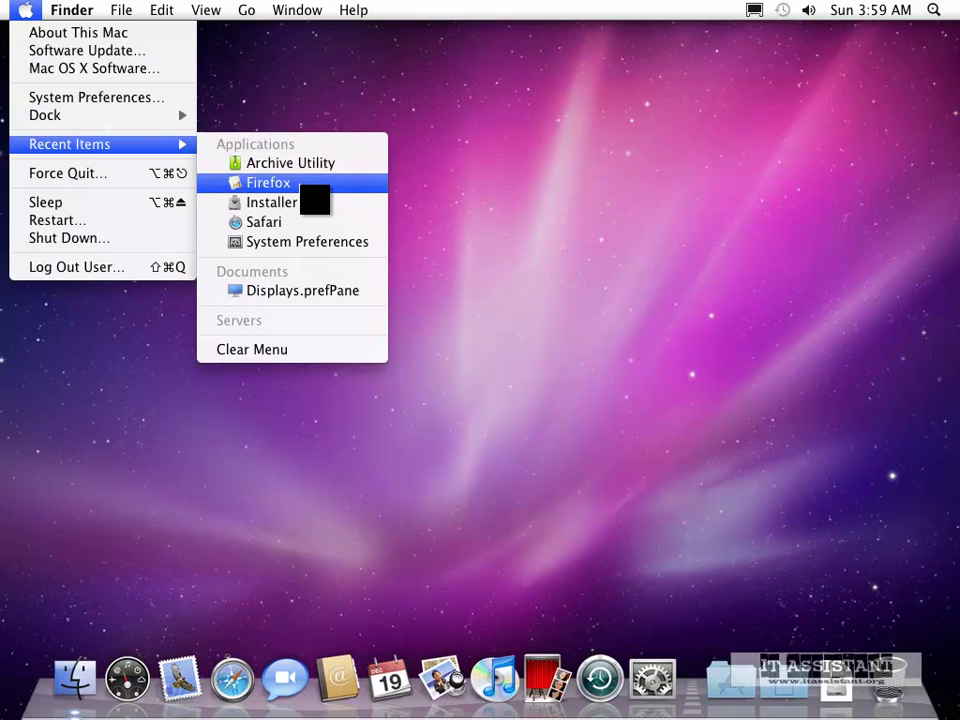
left_click(268, 182)
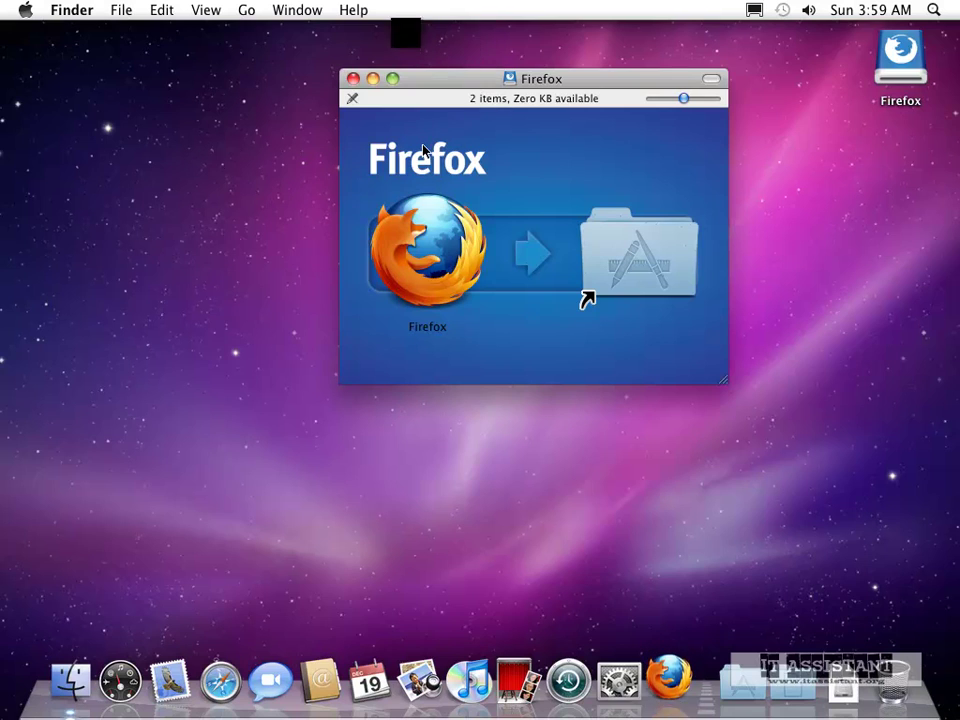
left_click(353, 79)
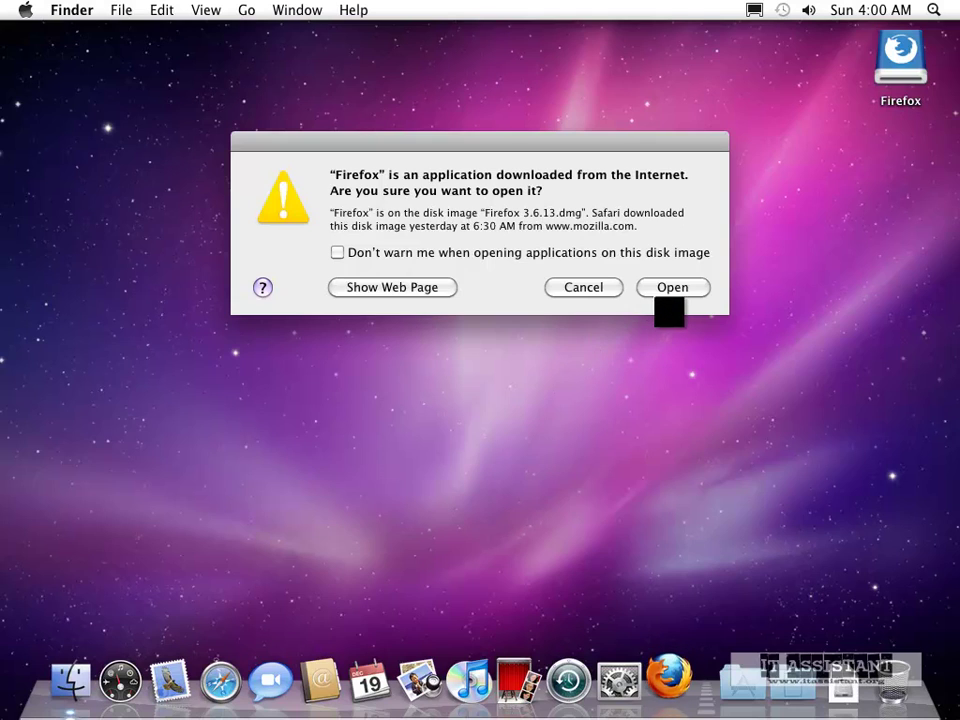
left_click(672, 287)
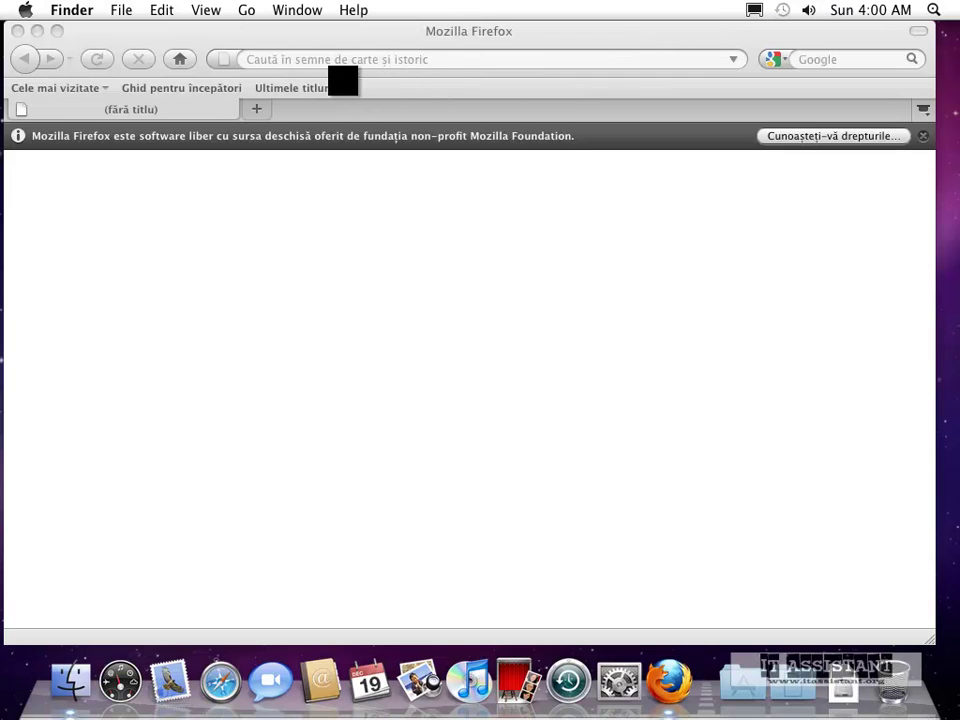
Load google.ro in the browser
left_click(706, 60)
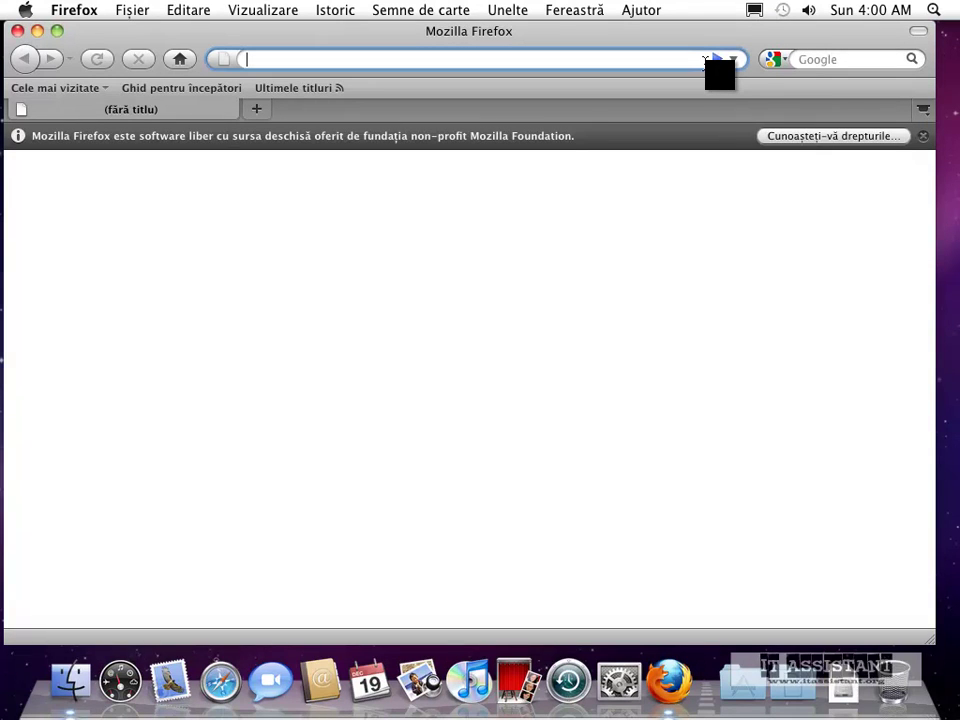
type("goog.")
key("BackSpace")
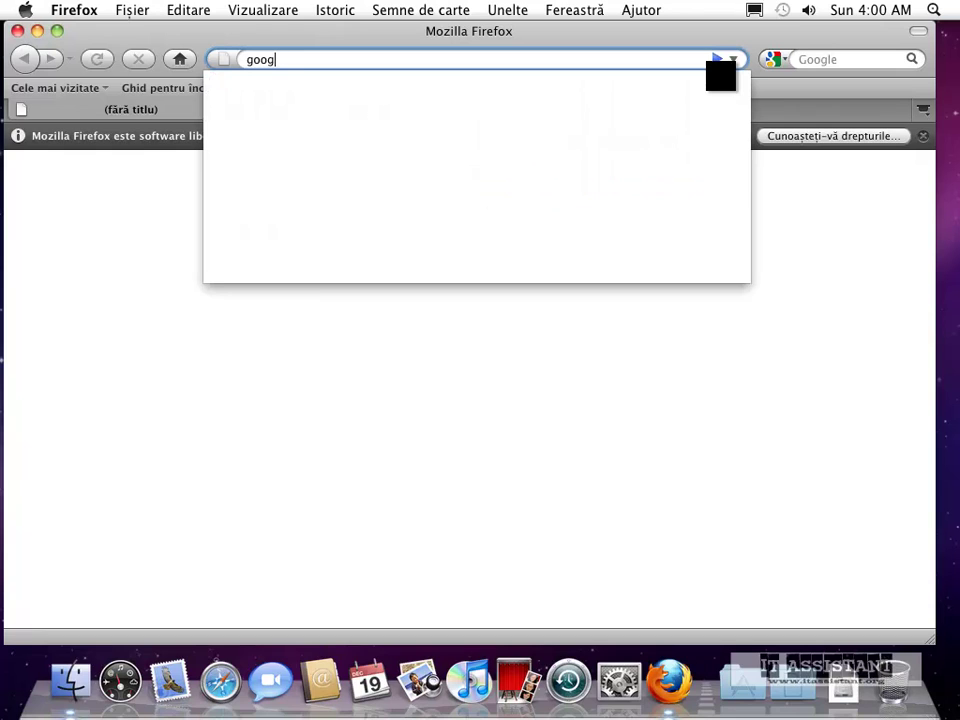
type("le.ro")
key("Return")
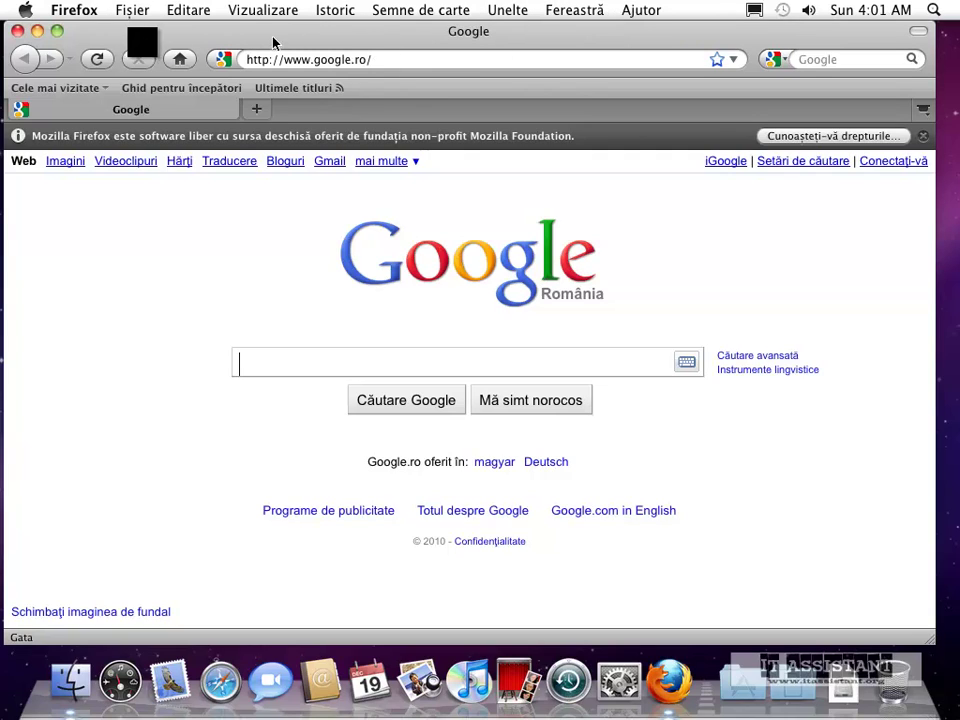
Enlarge the browser window to fill the screen and dismiss the Mozilla rights notice
left_click(57, 31)
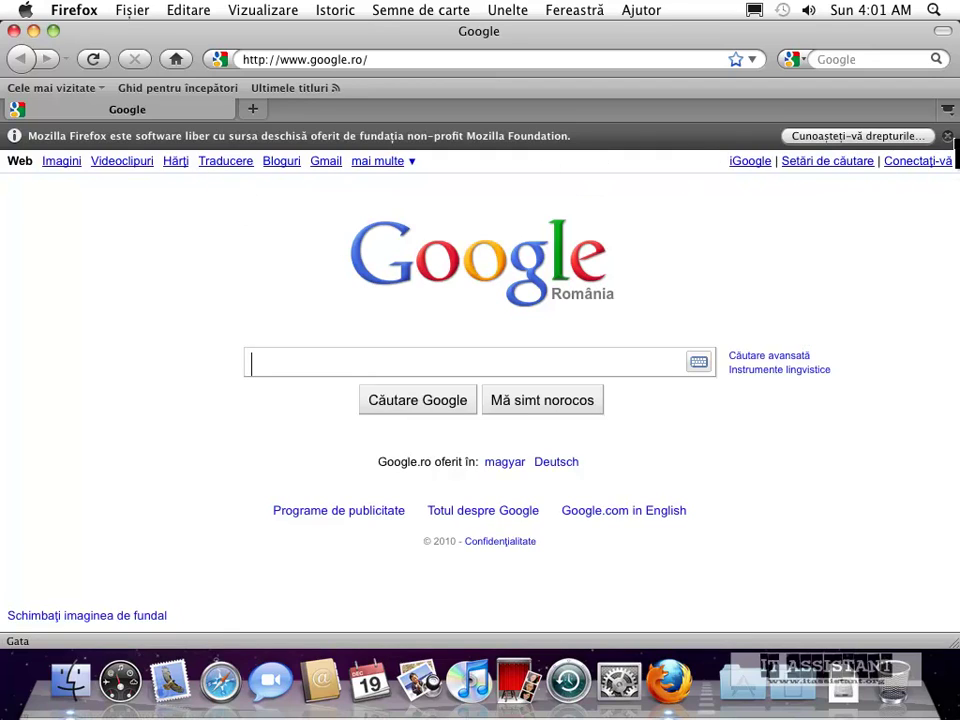
left_click(946, 135)
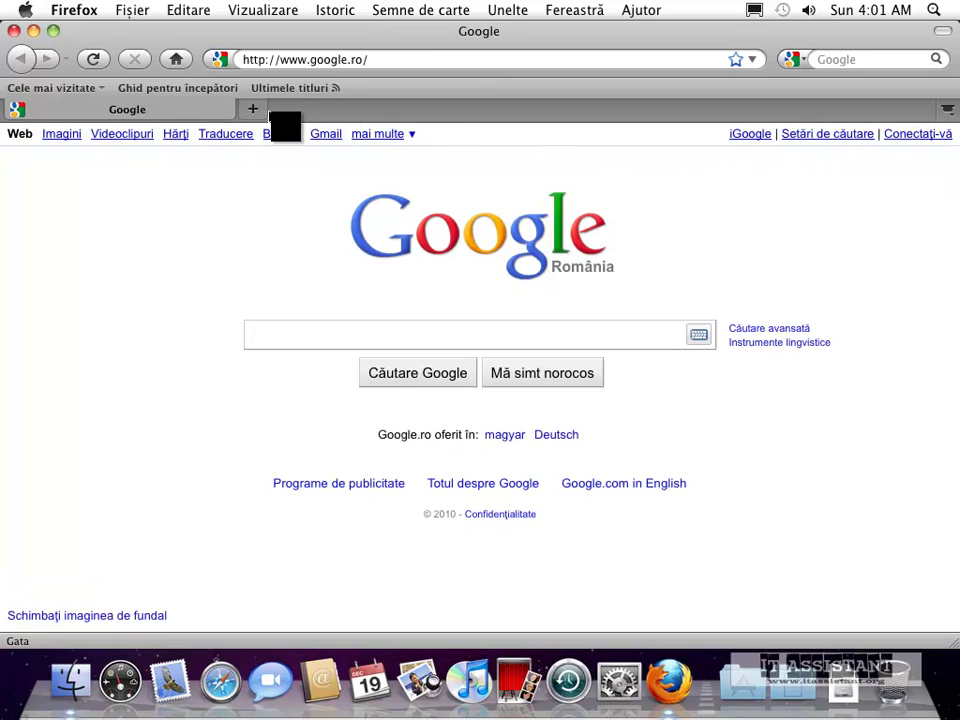
Open and close a blank tab beside the Google page, and minimize the browser window
left_click(254, 110)
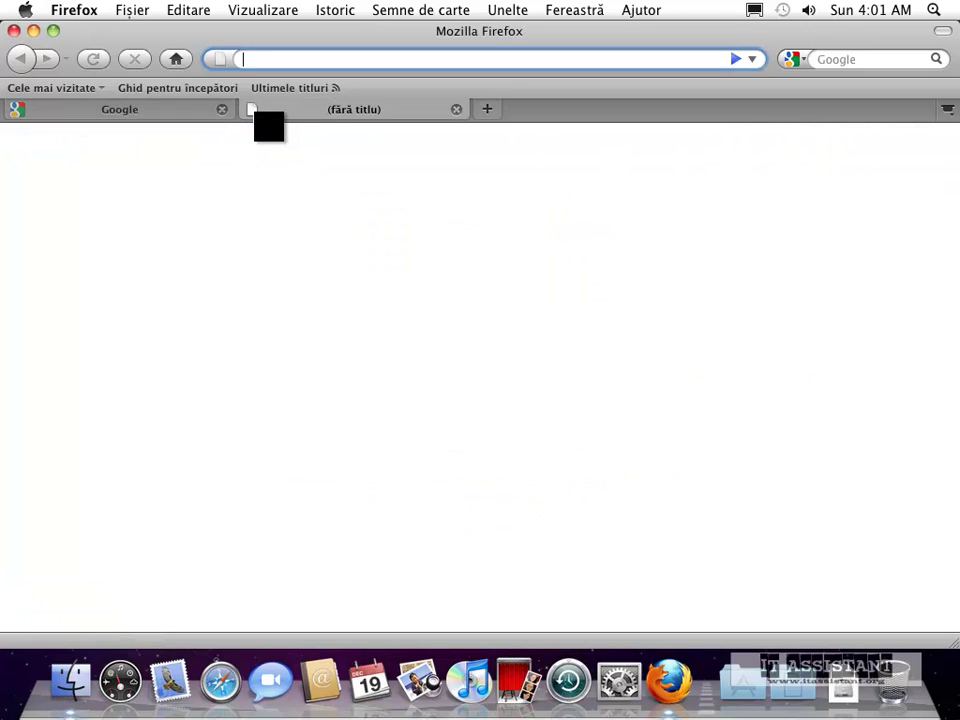
middle_click(321, 110)
left_click(296, 58)
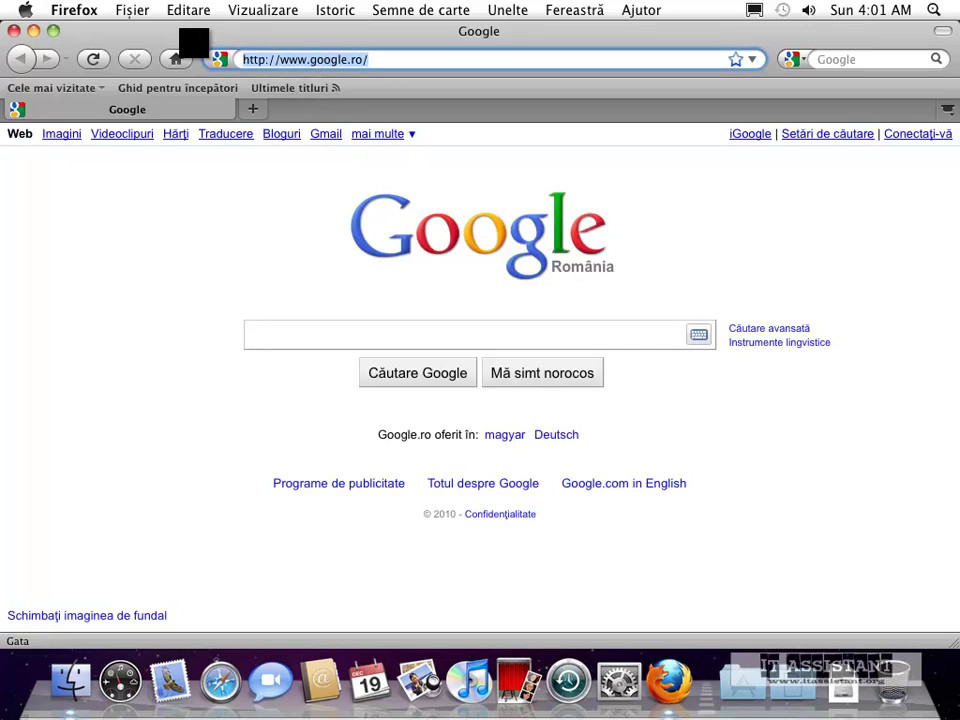
left_click(33, 30)
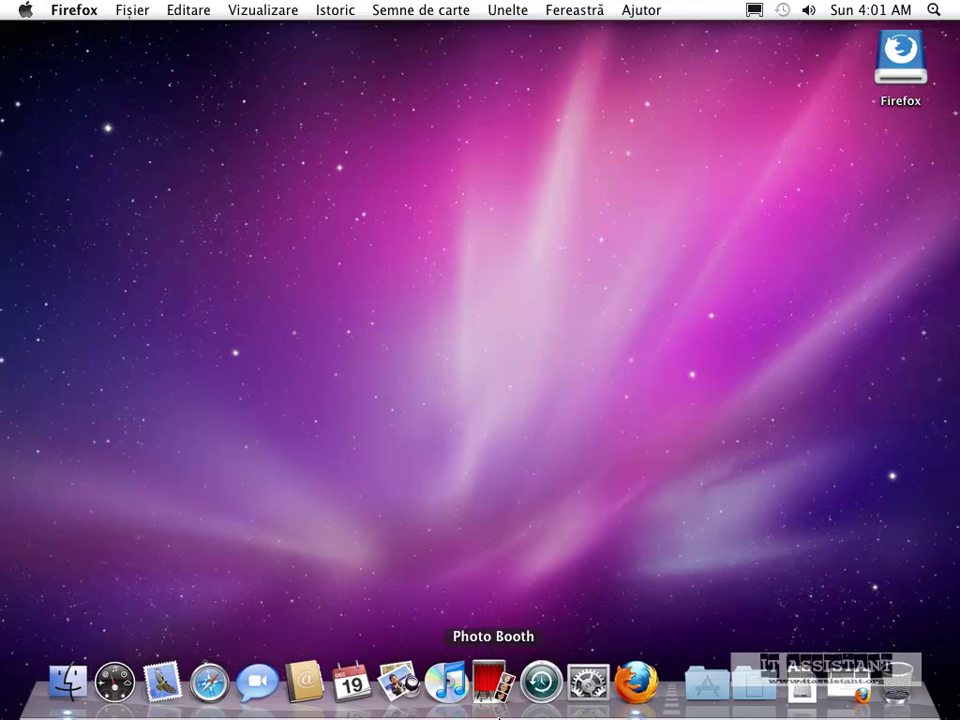
Switch to the Windows host's Task Manager and view its CPU and memory performance graphs
key("k")
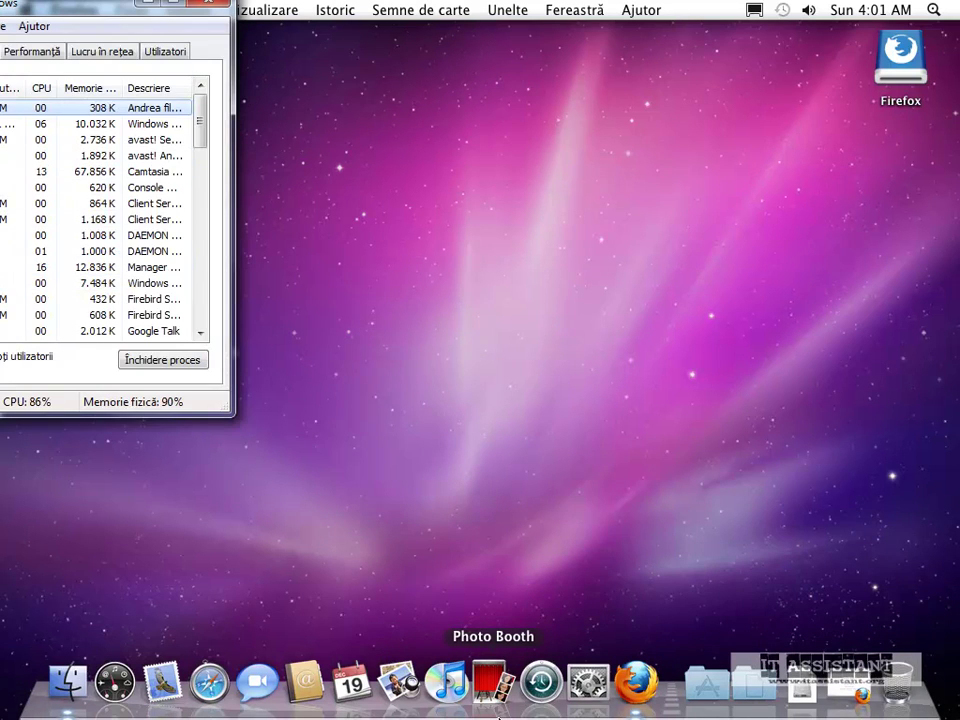
key("ctrl+Tab")
left_click(10, 50)
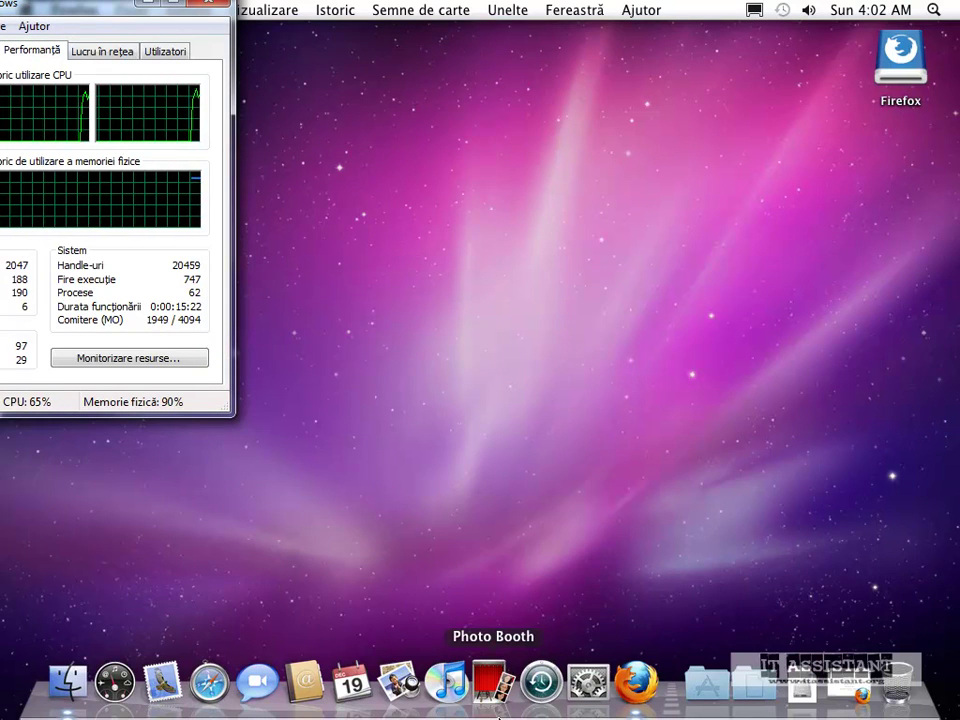
Examine the CPU and memory use of the host's running processes, including the VMware and Camtasia entries
key("ctrl+shift+Tab")
key("ctrl+shift+Tab")
key("Down")
key("Down")
key("Down")
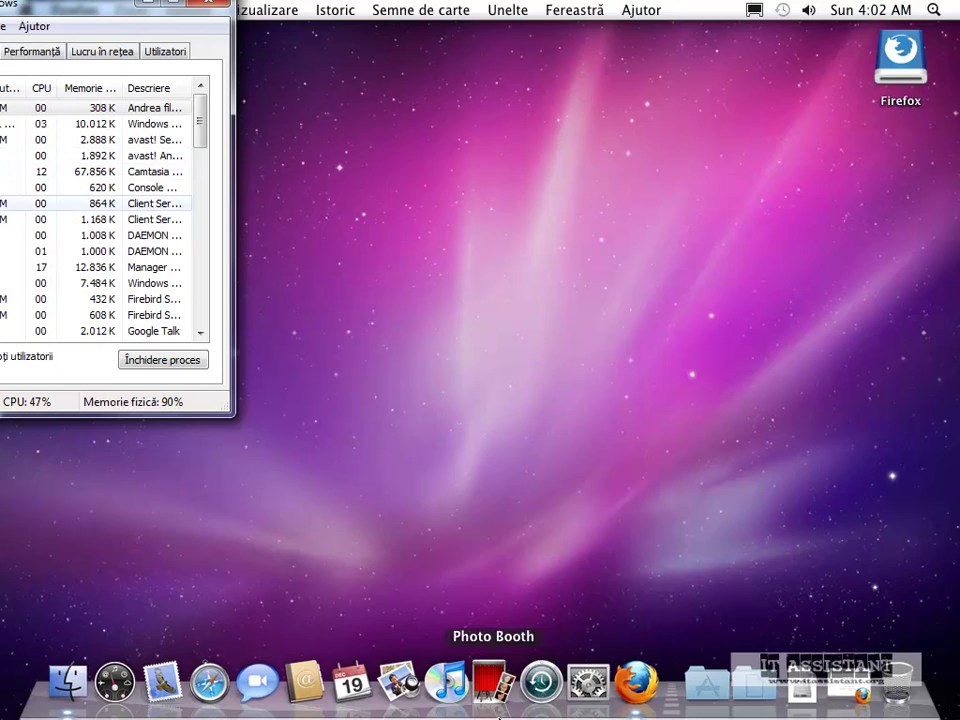
key("Down")
key("Down")
key("Down")
key("Down")
key("Down")
key("Down")
key("Down")
key("Down")
key("Down")
key("Down")
key("Down")
key("Down")
key("Down")
key("Down")
key("Down")
key("Down")
key("Down")
key("Down")
key("Down")
key("Down")
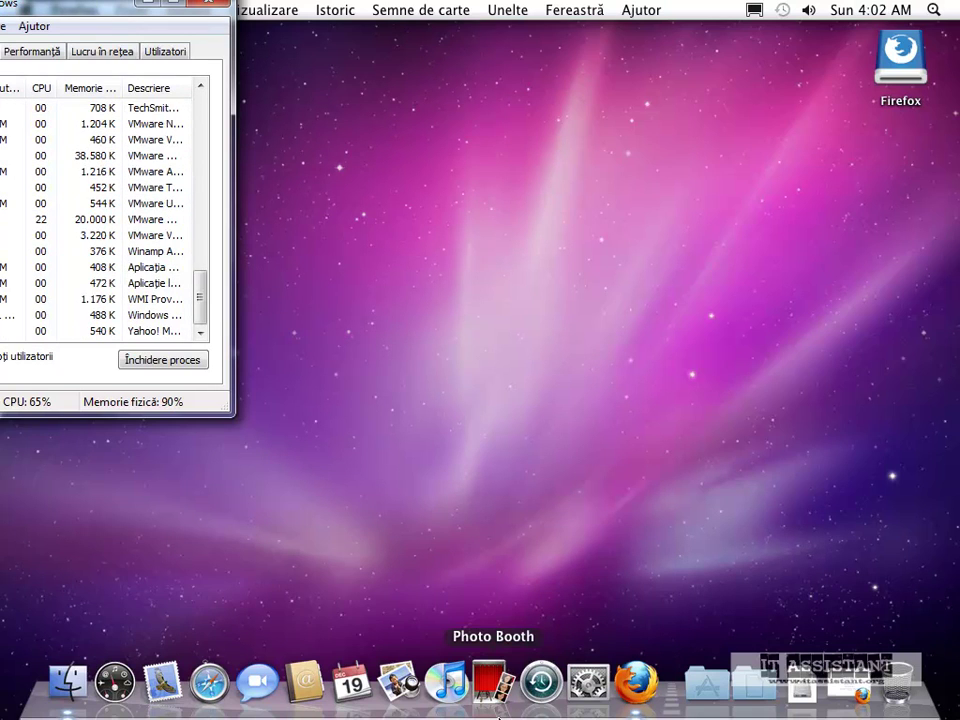
key("Up")
key("Up")
key("Up")
key("Up")
key("Up")
key("Up")
key("Up")
key("Up")
key("Up")
key("Up")
key("Up")
key("Up")
key("Up")
key("Up")
key("Up")
key("Up")
key("Up")
key("Up")
key("Up")
key("Up")
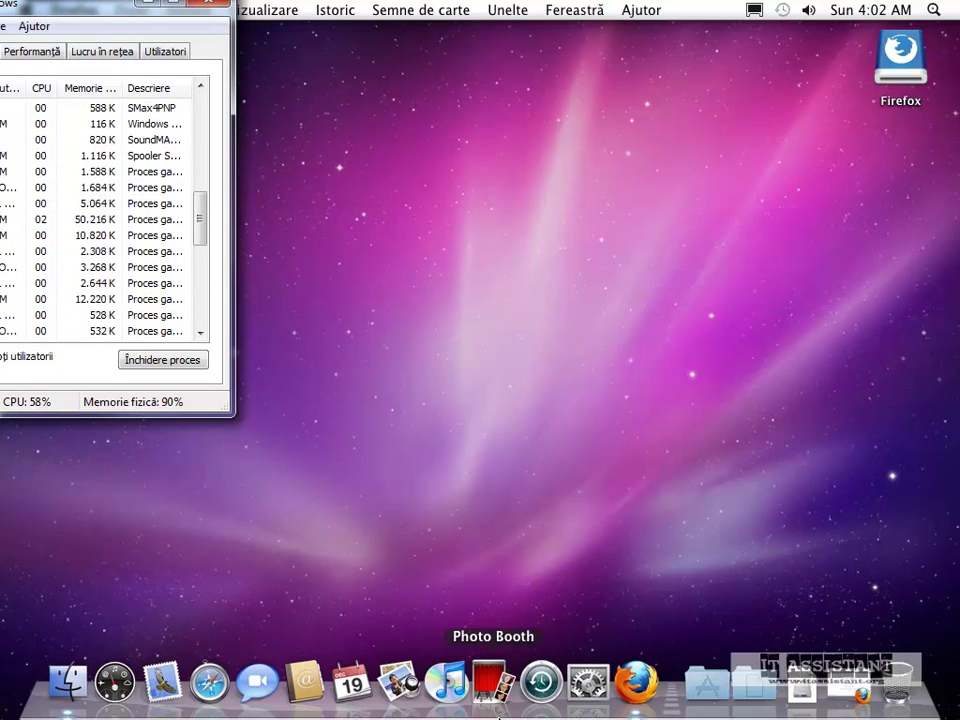
key("Up")
key("Up")
key("Up")
key("Up")
key("Up")
key("Up")
key("Up")
key("Up")
key("Up")
key("Up")
key("Up")
key("Up")
key("Up")
key("Up")
key("Up")
key("Up")
key("Up")
key("Up")
key("Up")
key("Up")
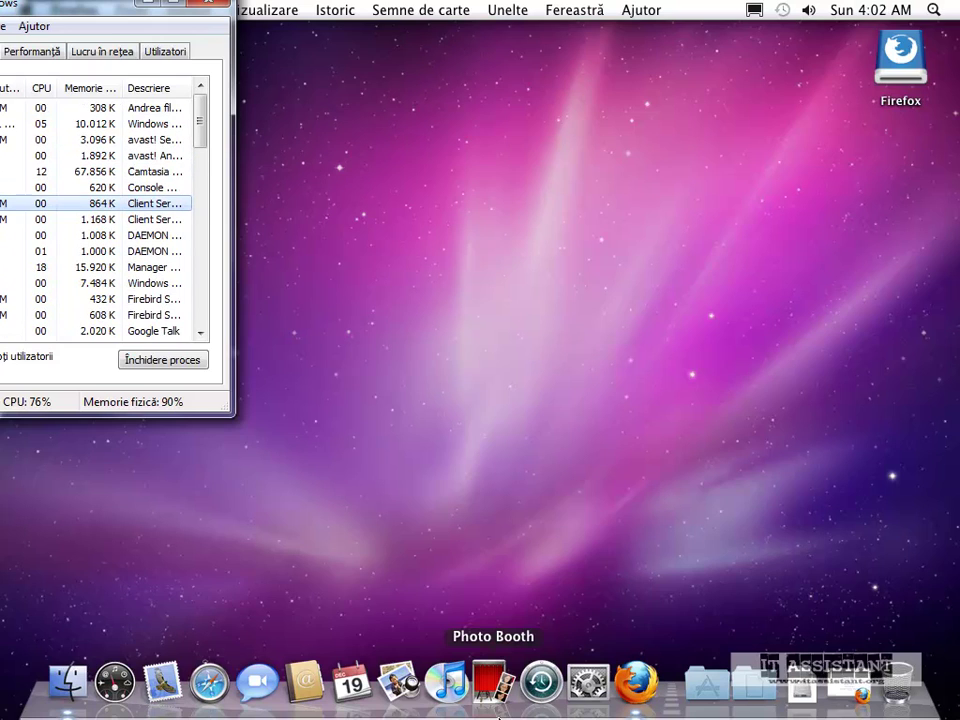
key("Up")
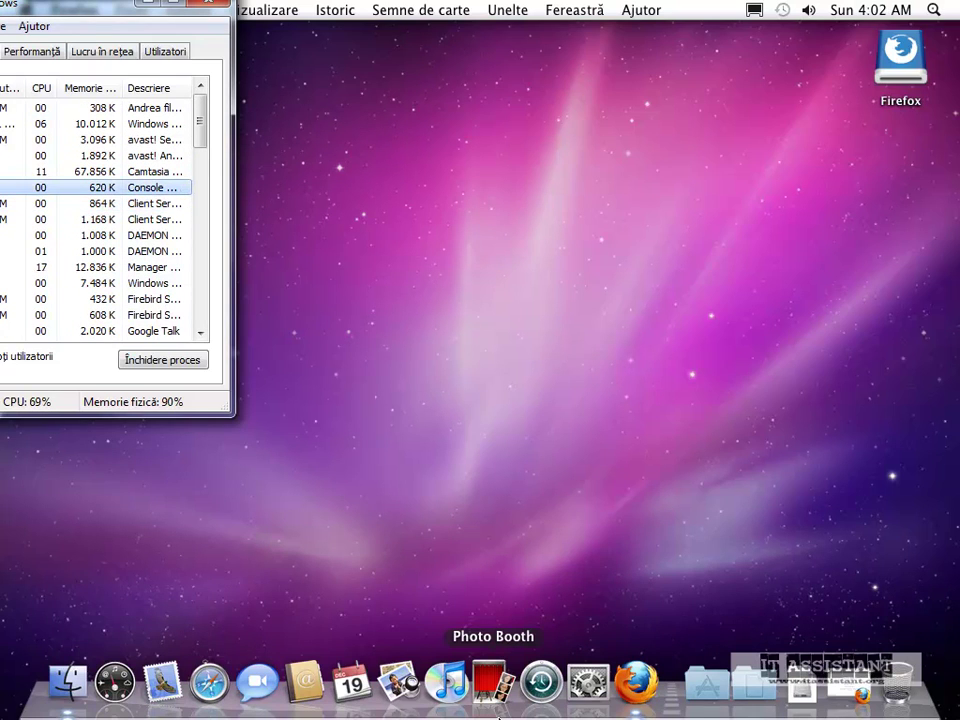
key("Down")
key("Down")
key("Down")
key("Down")
key("Down")
key("Down")
key("Down")
key("Down")
key("Down")
key("Down")
key("Down")
key("Down")
key("Down")
key("Down")
key("Down")
key("Down")
key("Down")
key("Down")
key("Down")
key("Down")
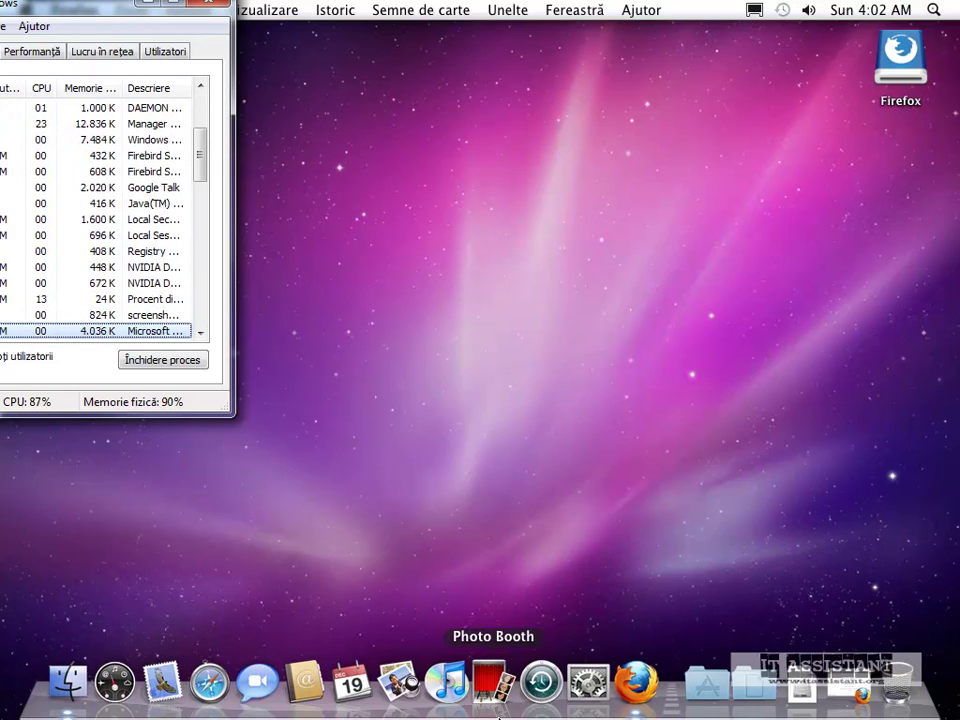
key("Down")
key("Down")
key("Down")
key("Down")
key("Down")
key("Down")
key("Down")
key("Down")
key("Down")
key("Down")
key("Down")
key("Down")
key("Down")
key("Down")
key("Down")
key("Down")
key("Down")
key("Down")
key("Down")
key("Down")
key("Down")
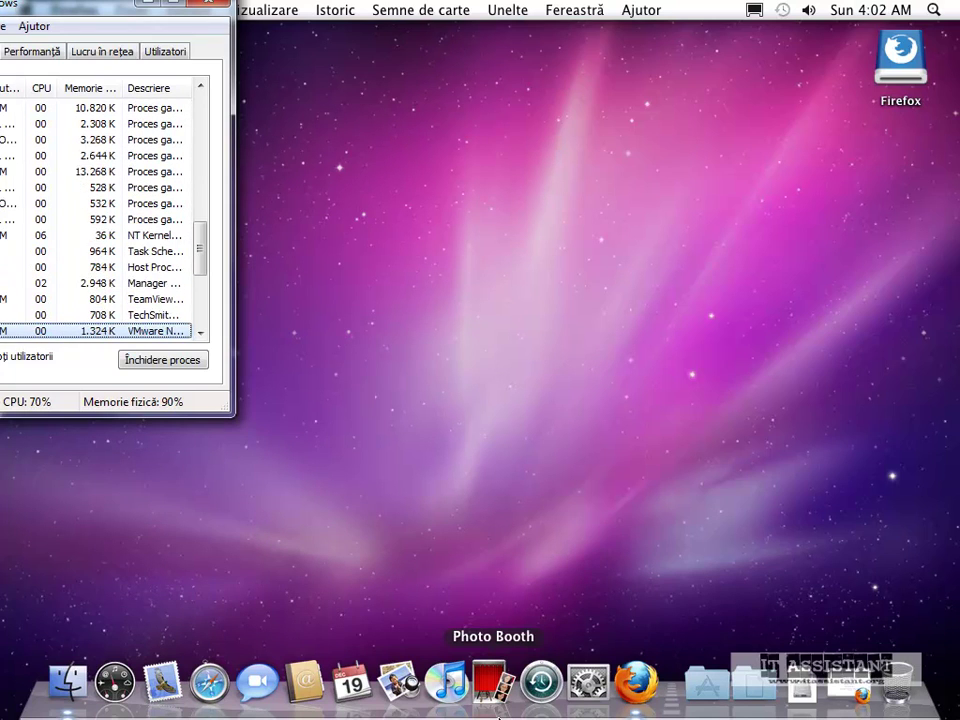
key("Up")
scroll(100, 220, "down", 3)
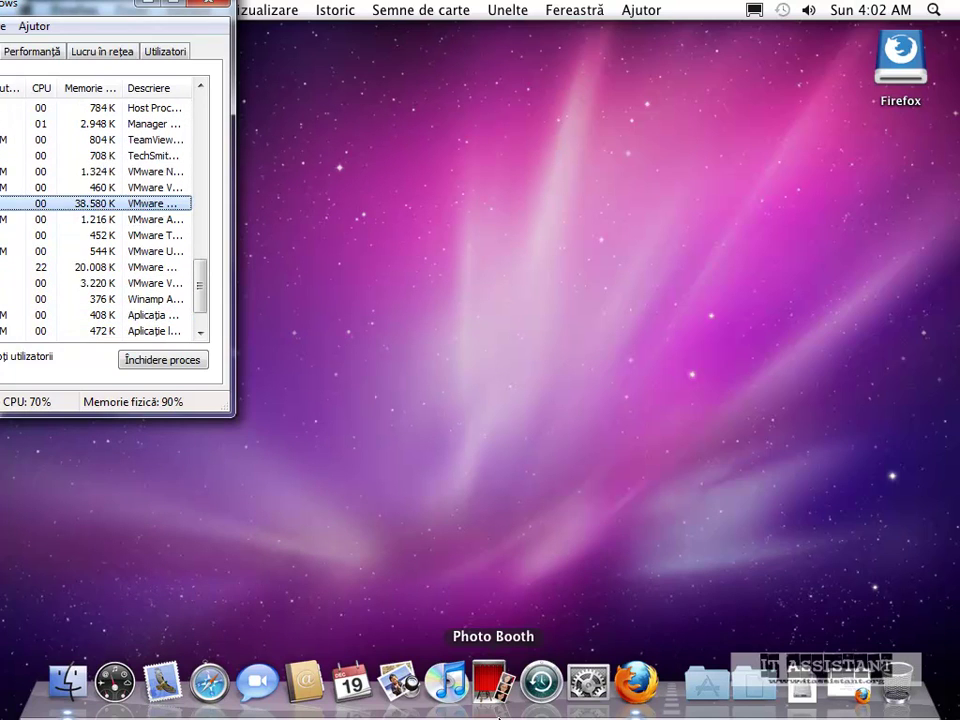
scroll(100, 220, "up", 12)
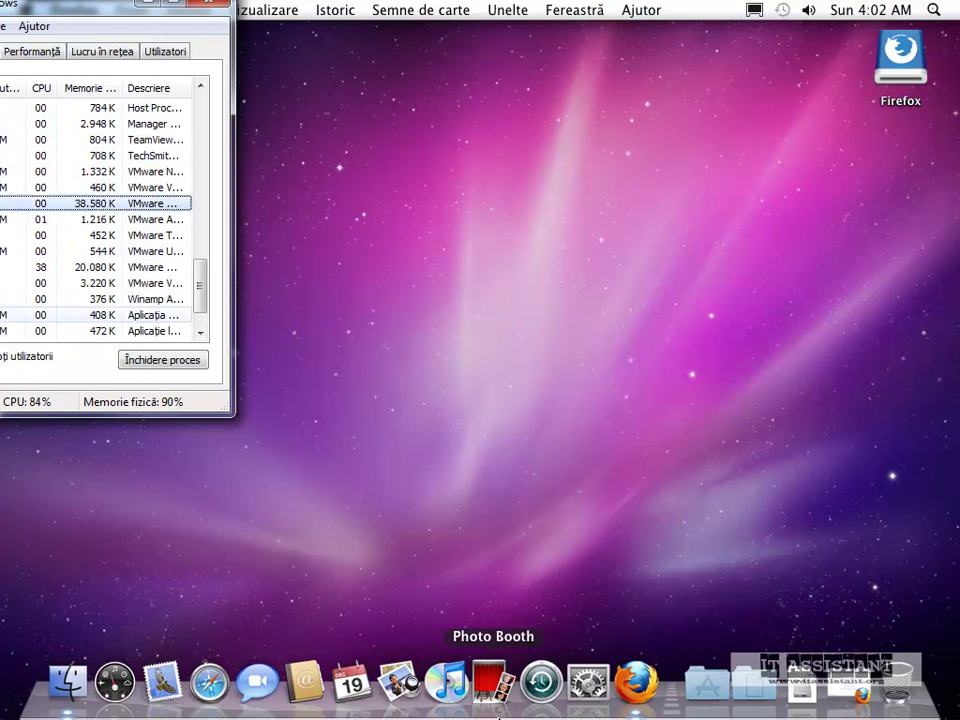
scroll(498, 716, "up", 2)
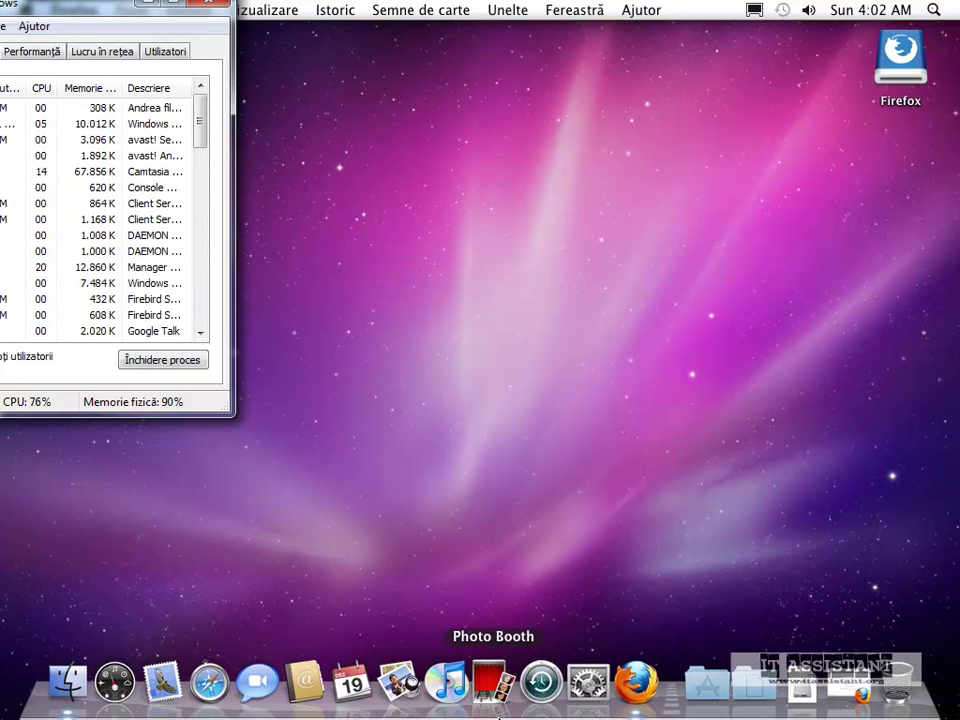
Review the CPU and physical memory usage history once more and close Task Manager
key("ctrl+Tab")
left_click(30, 50)
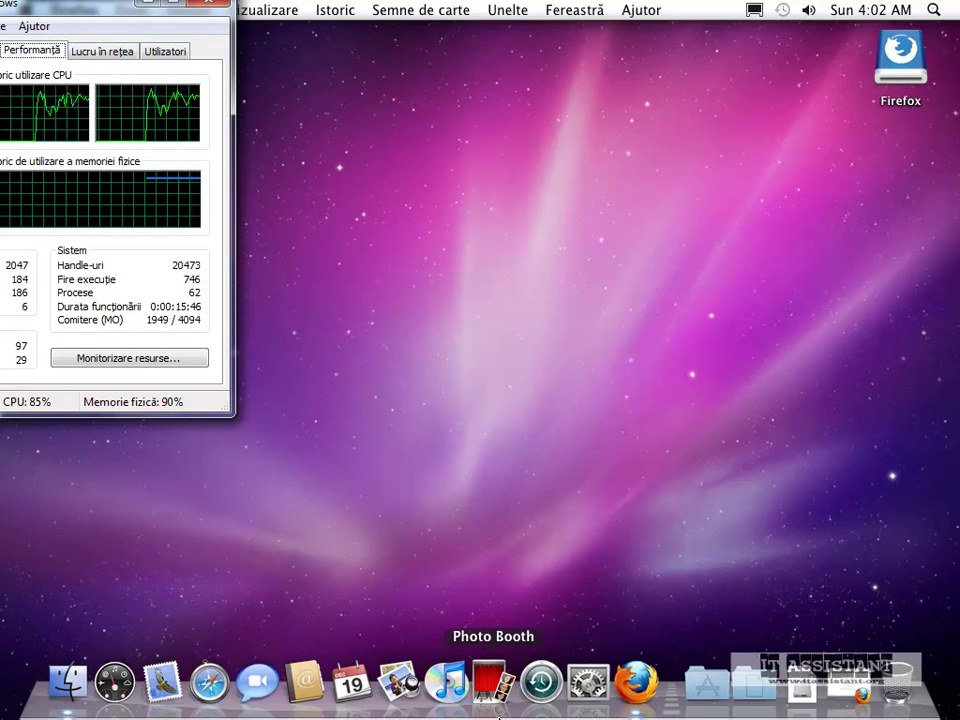
double_click(24, 42)
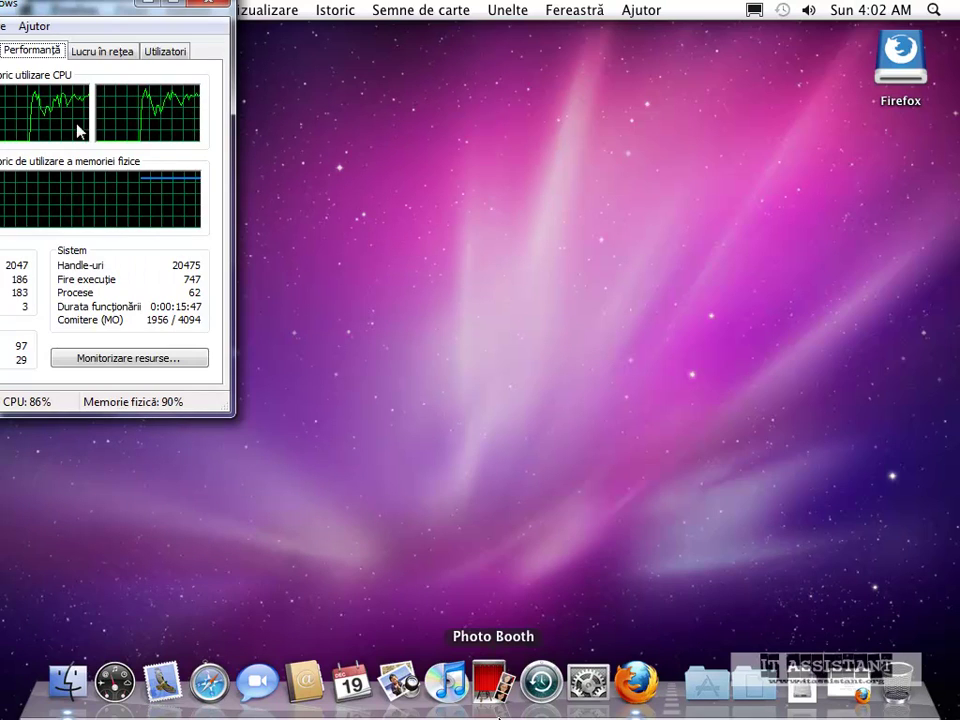
left_click(205, 5)
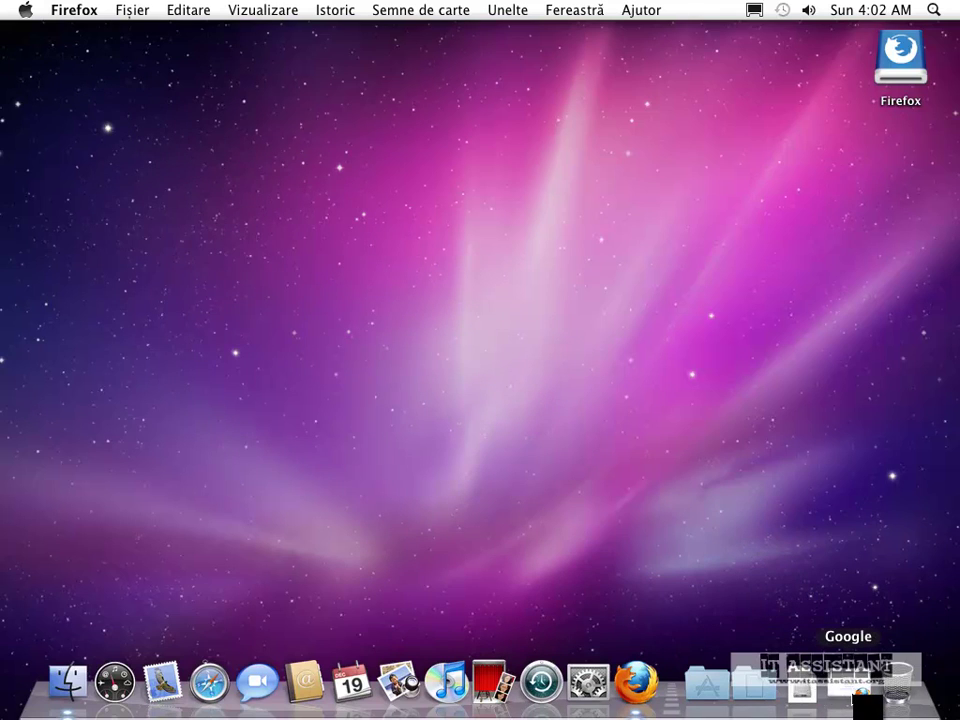
Restore the minimized Google window, close it, and switch back to the Finder desktop
left_click(862, 697)
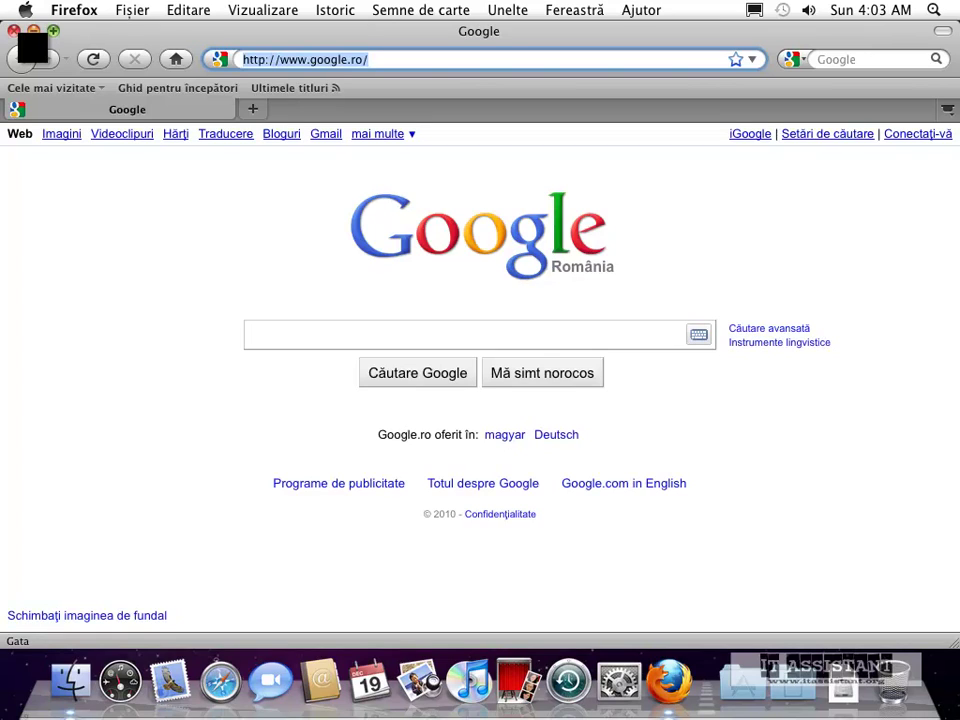
left_click(13, 30)
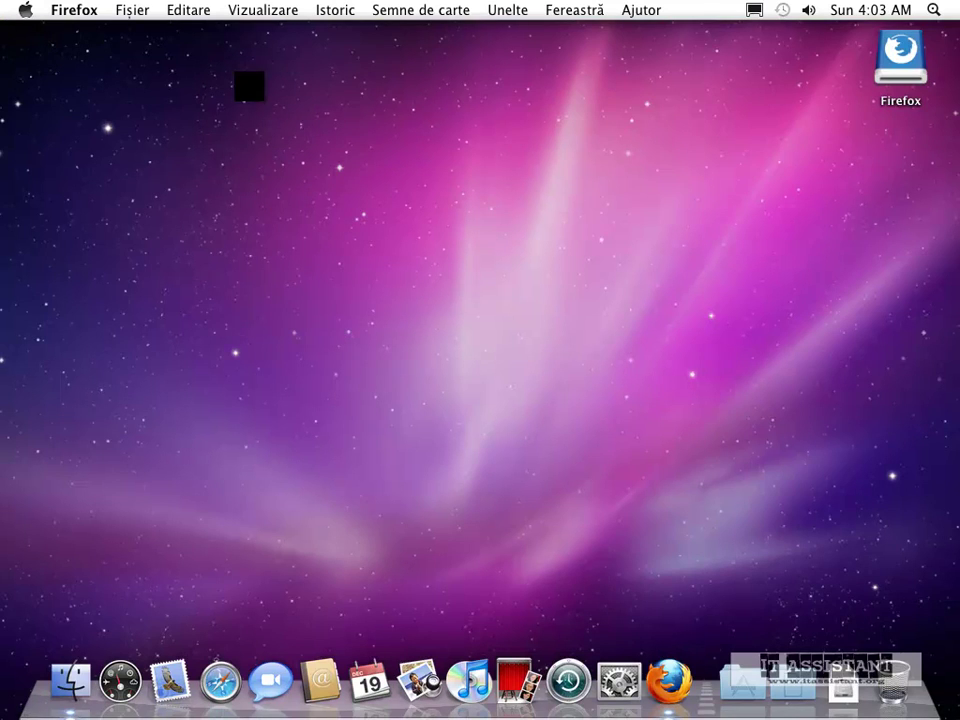
left_click(306, 42)
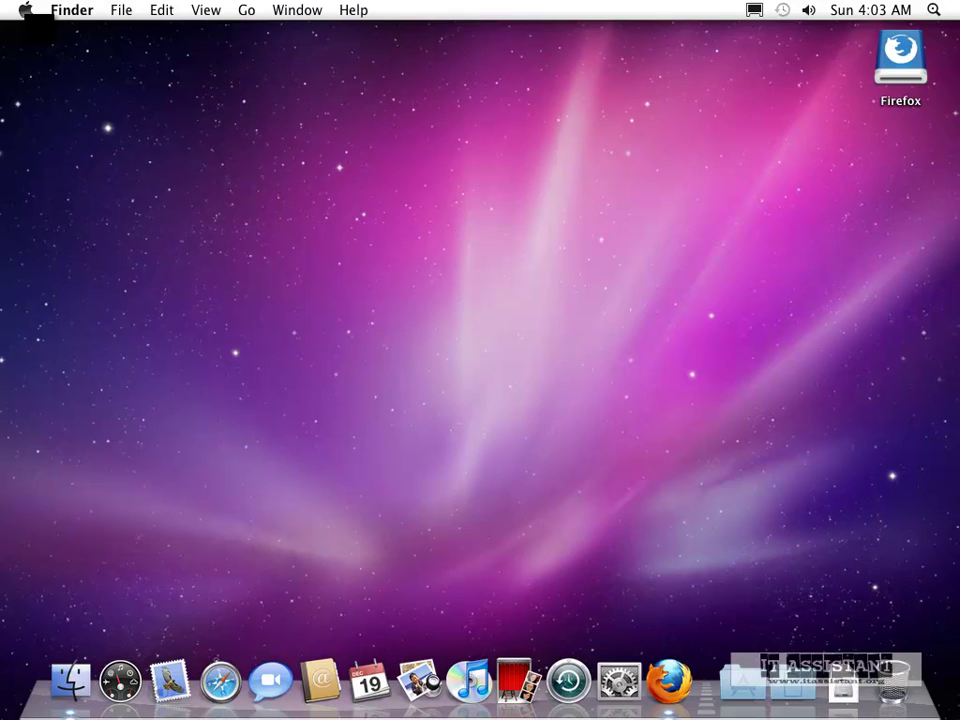
Open the detailed information about this Mac and examine the core count and cache in the Hardware Overview
left_click(25, 10)
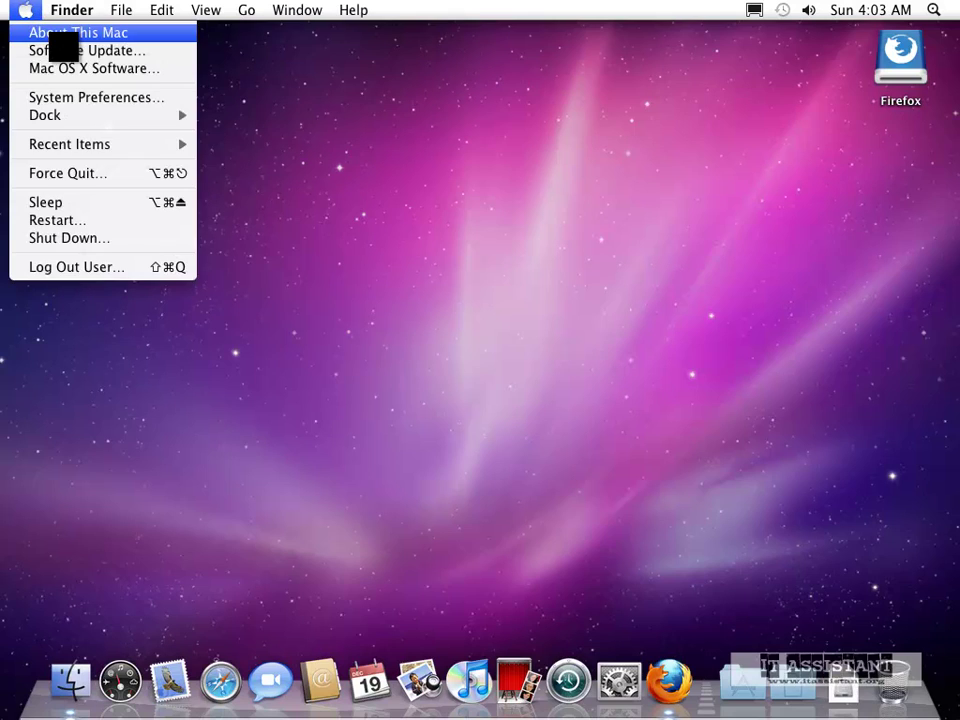
left_click(60, 32)
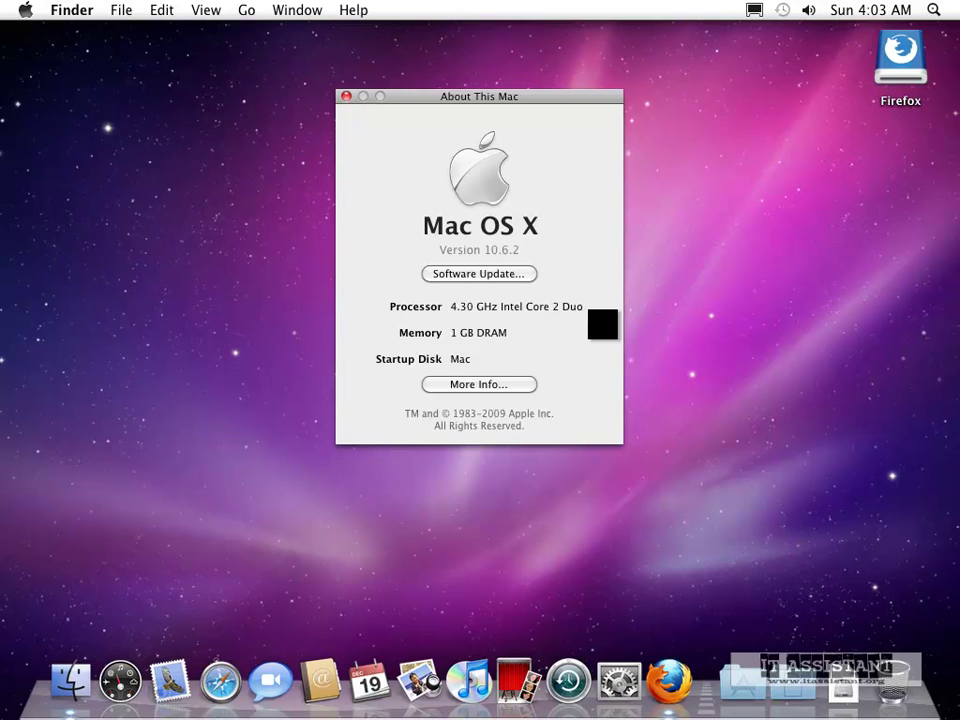
left_click(486, 386)
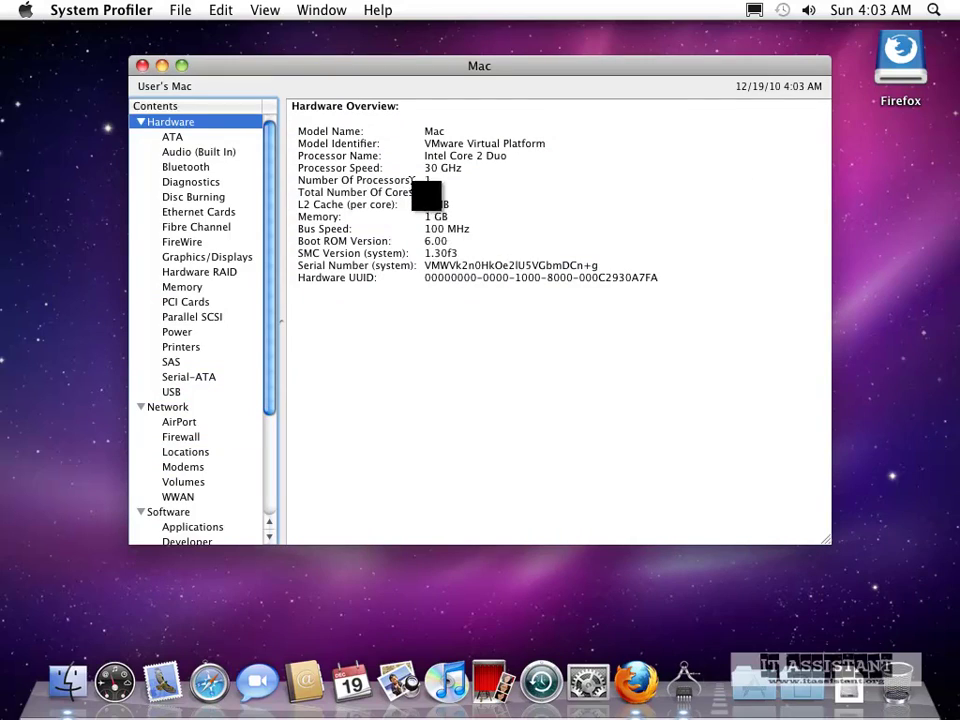
left_click_drag(422, 204, 477, 192)
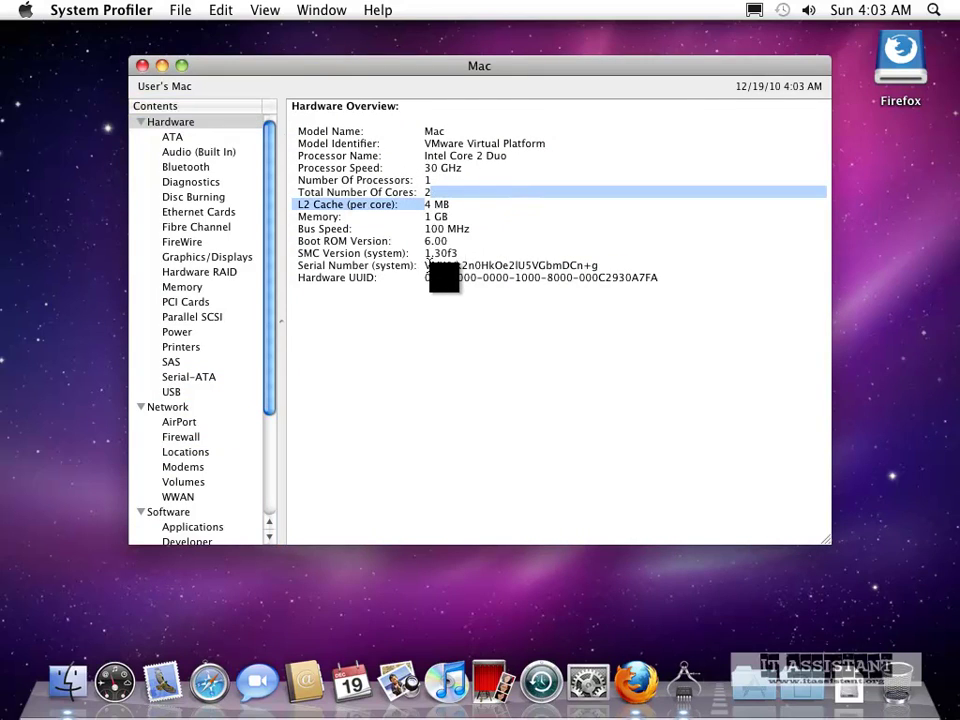
Examine the serial number, core count, cache, memory and model identifier in the Hardware Overview, and close the system report
left_click_drag(427, 263, 692, 264)
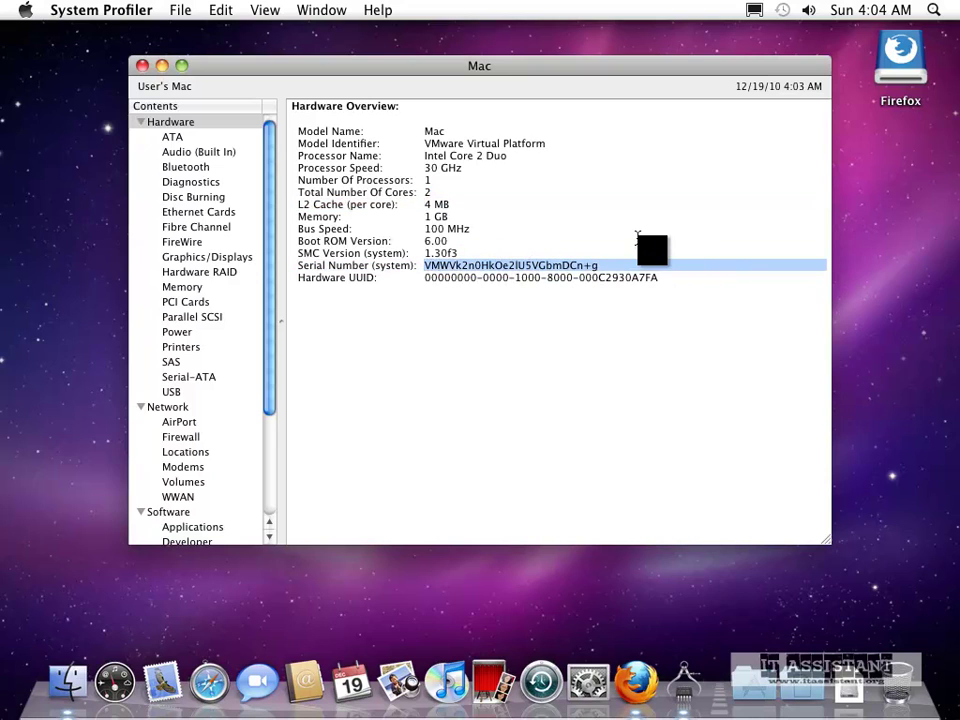
left_click(432, 198)
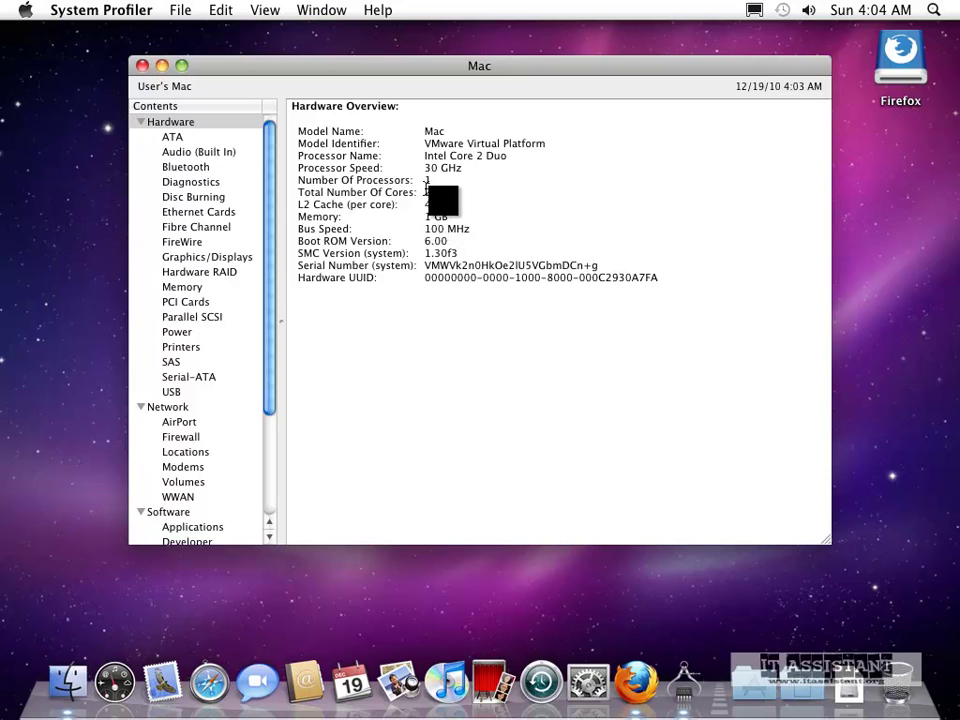
left_click_drag(423, 192, 490, 216)
left_click(424, 227)
left_click_drag(423, 138, 518, 144)
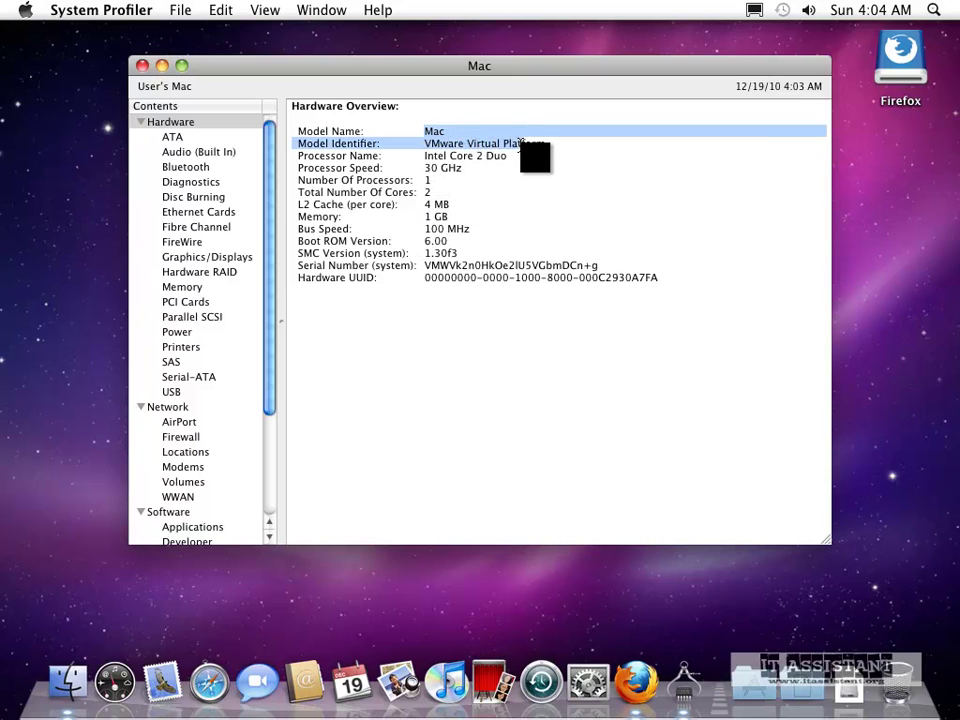
left_click(520, 143)
left_click(520, 143)
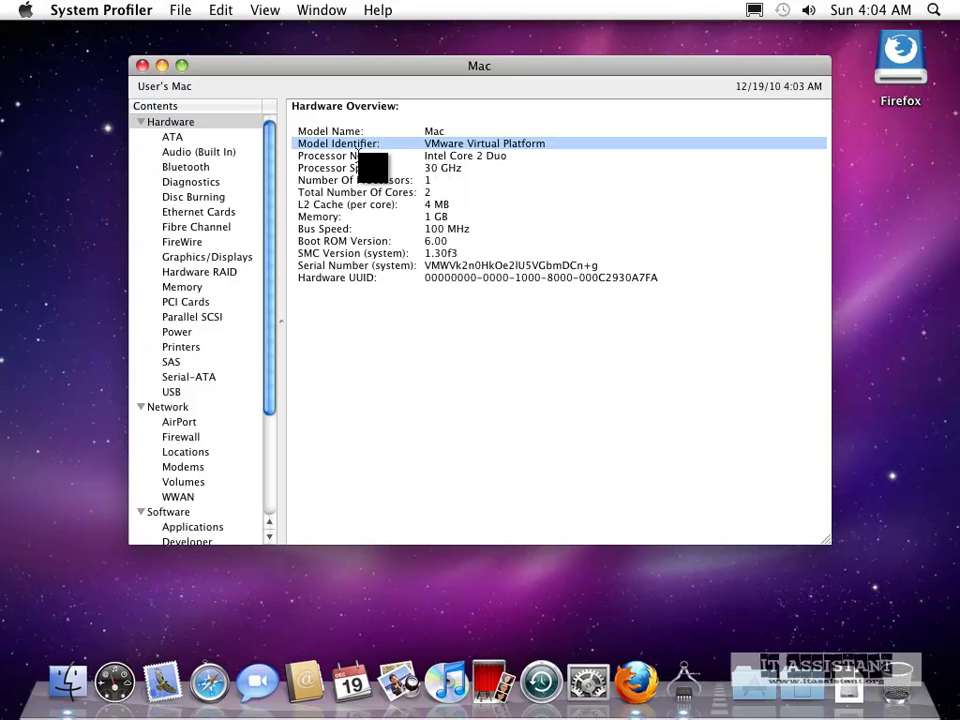
left_click(142, 65)
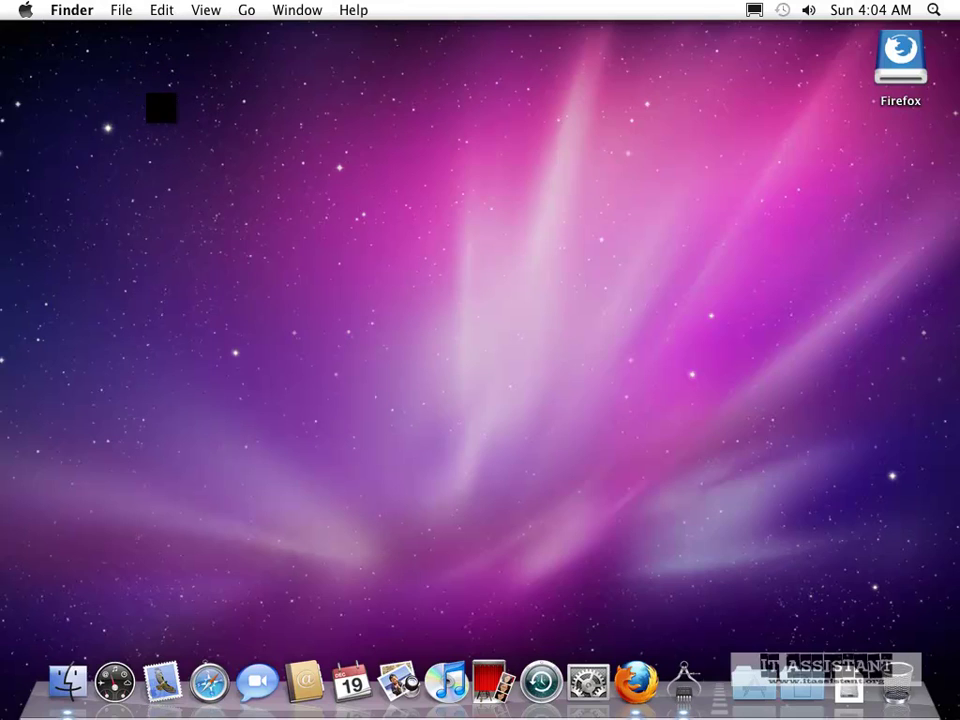
Start a check for new Mac software updates and cancel it
left_click(25, 11)
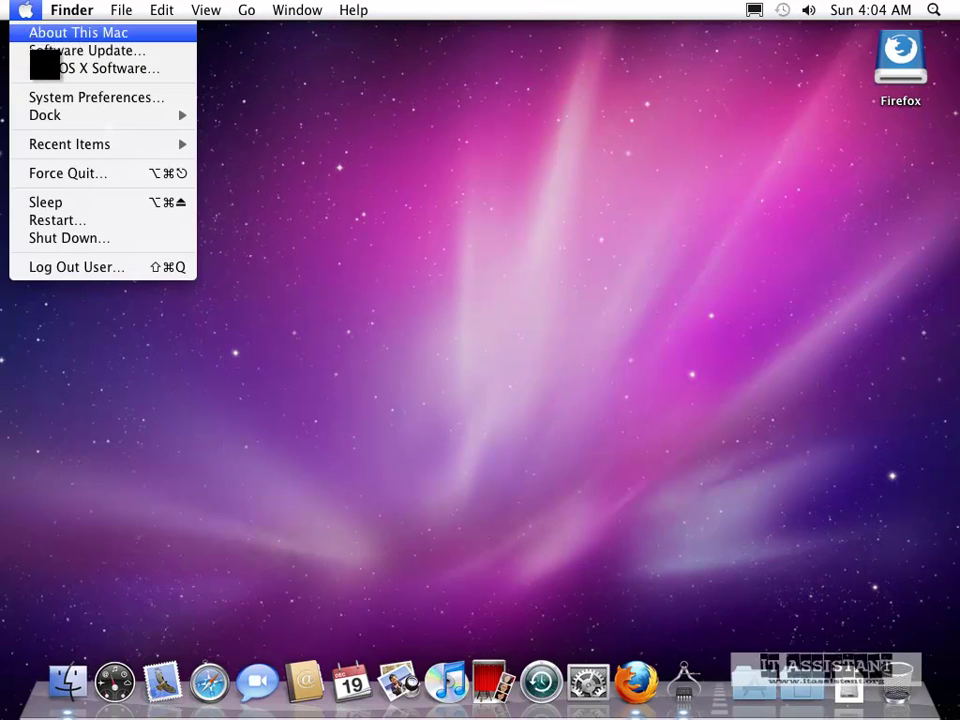
left_click(60, 50)
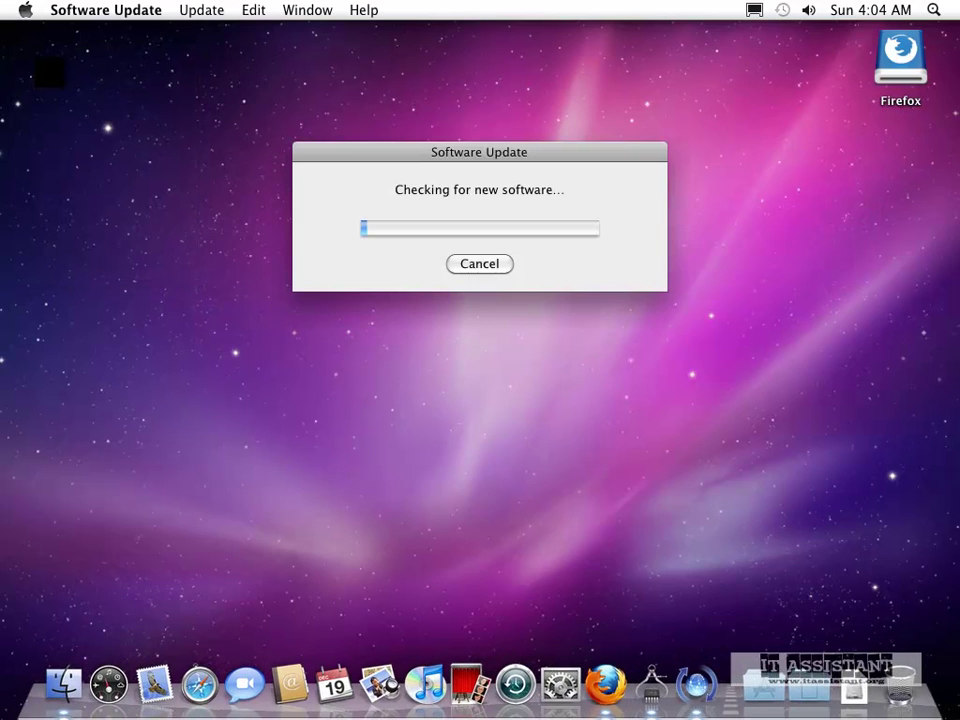
left_click(478, 264)
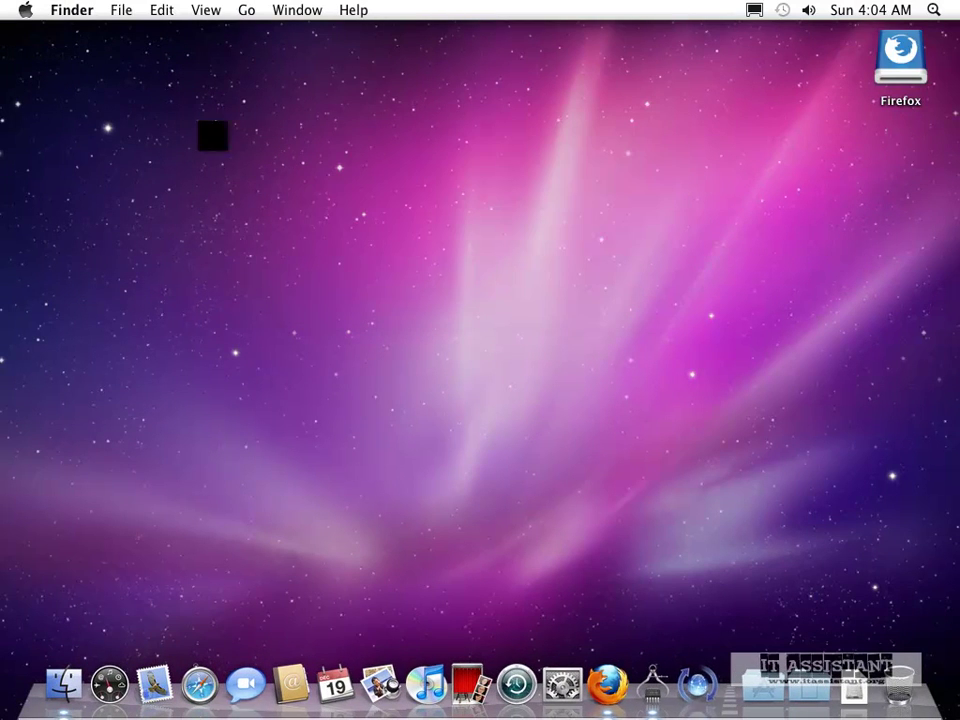
left_click(25, 11)
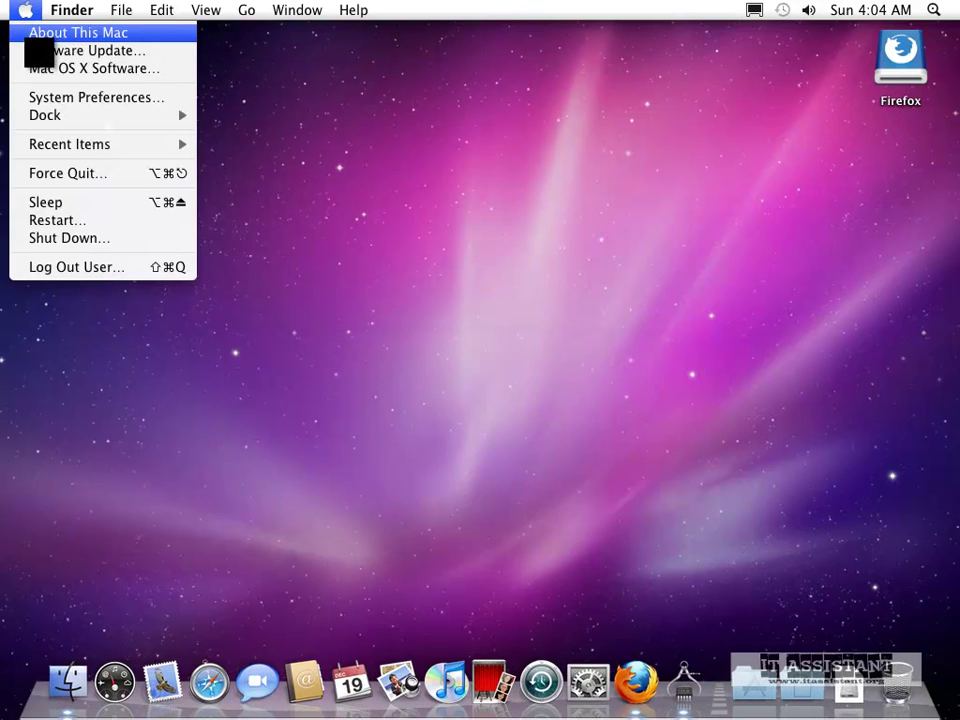
left_click(30, 68)
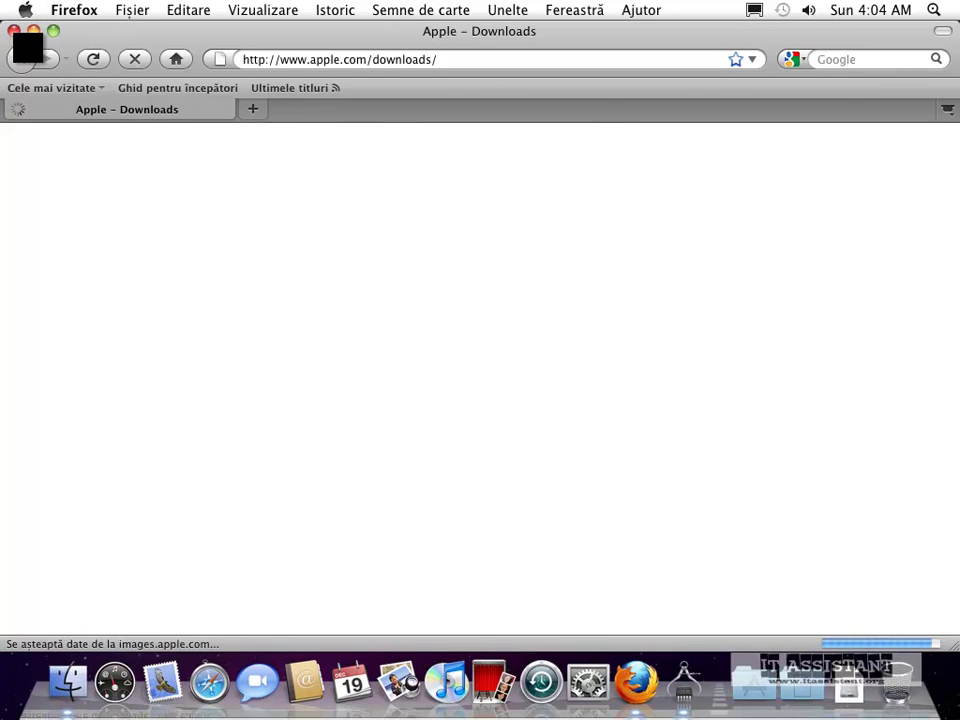
left_click(14, 31)
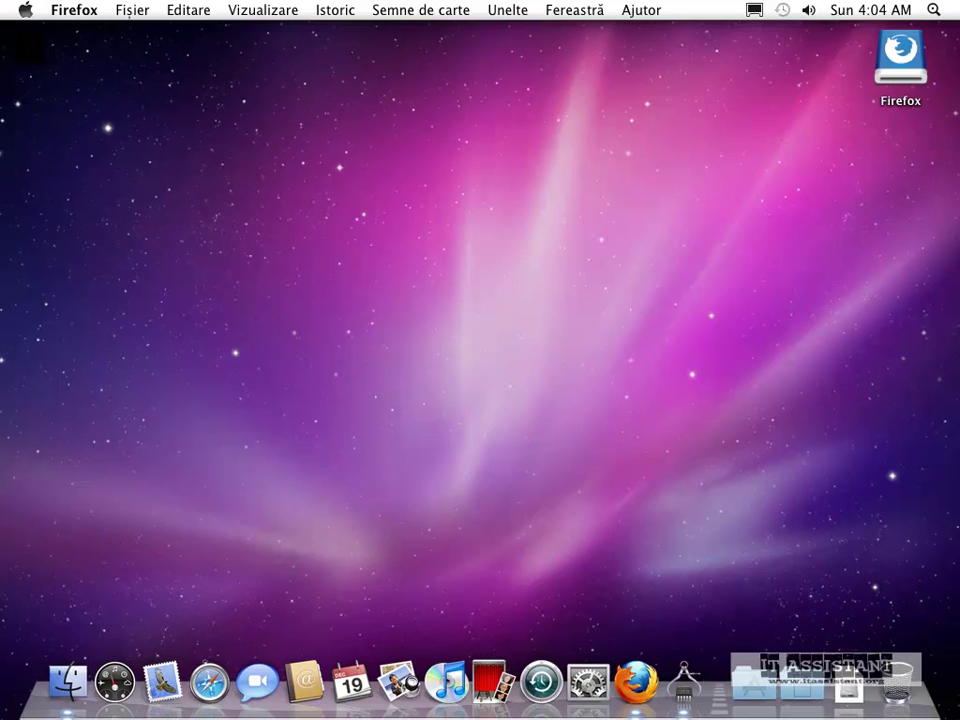
left_click(47, 57)
left_click(26, 10)
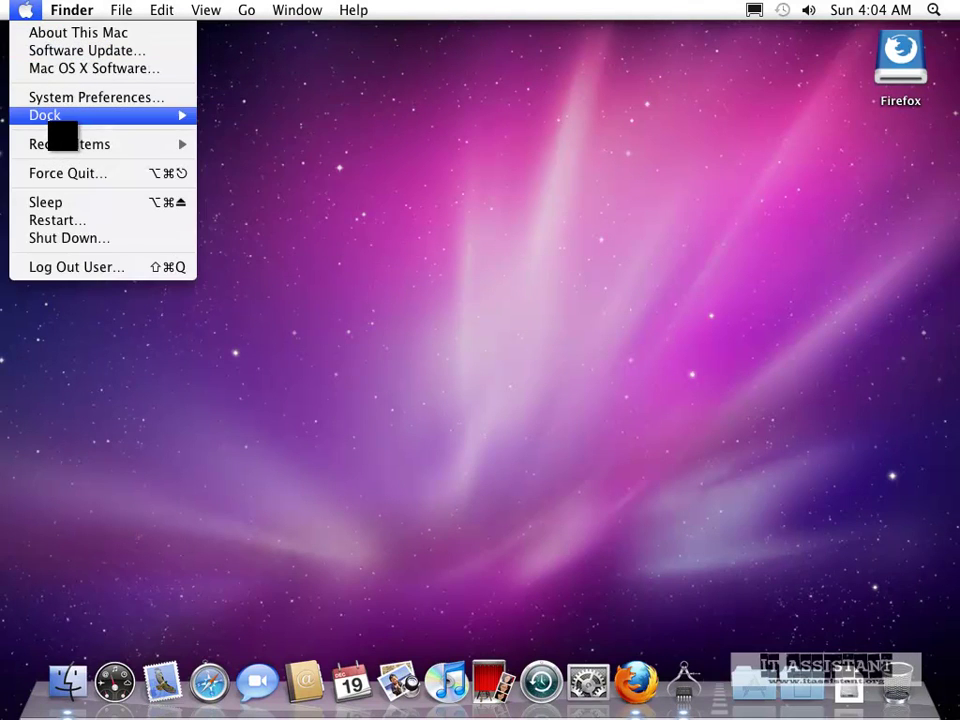
mouse_move(100, 144)
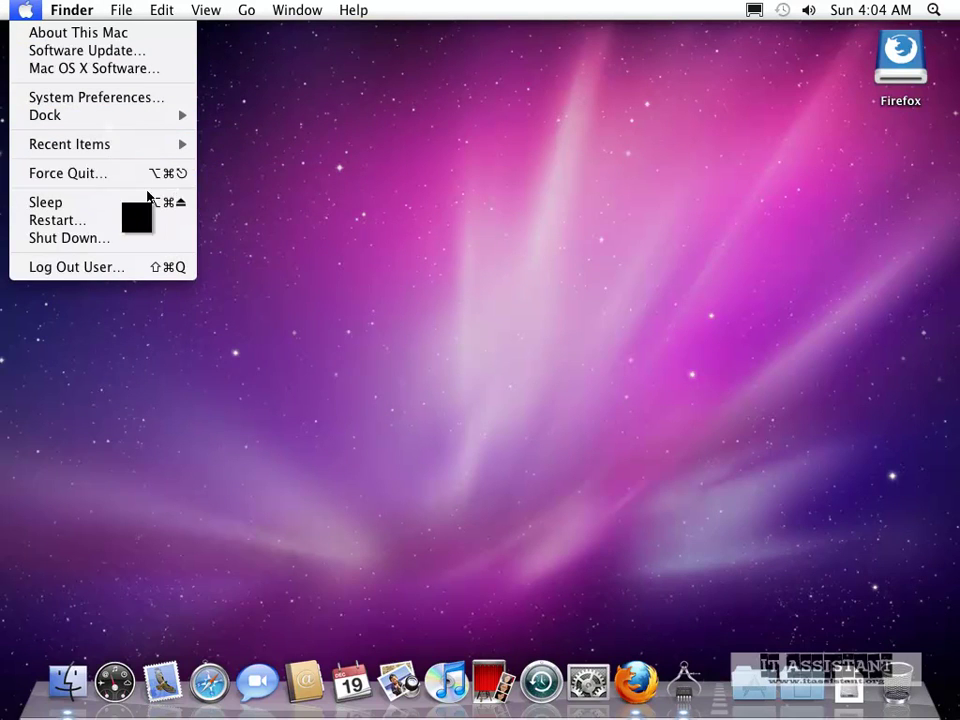
left_click(165, 318)
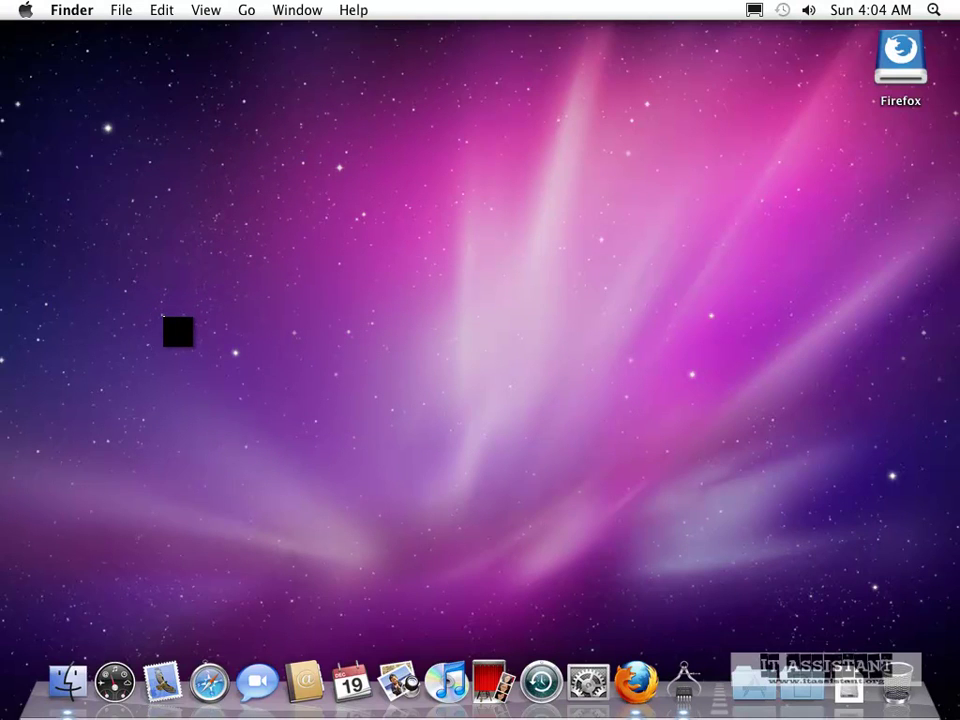